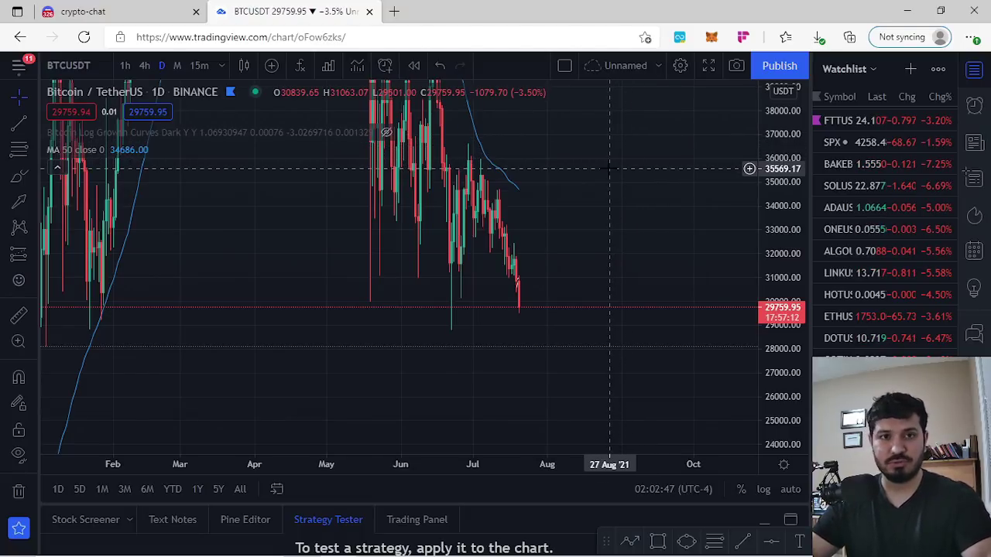
Switch to Discord and look back through the recent messages in the crypto-chat channel
click(166, 9)
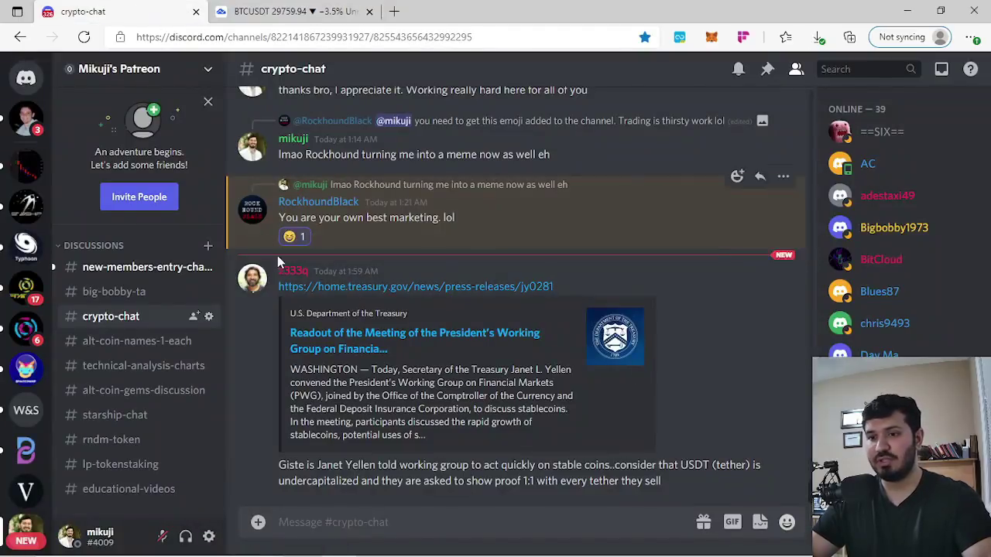
scroll(467, 353, up, 5)
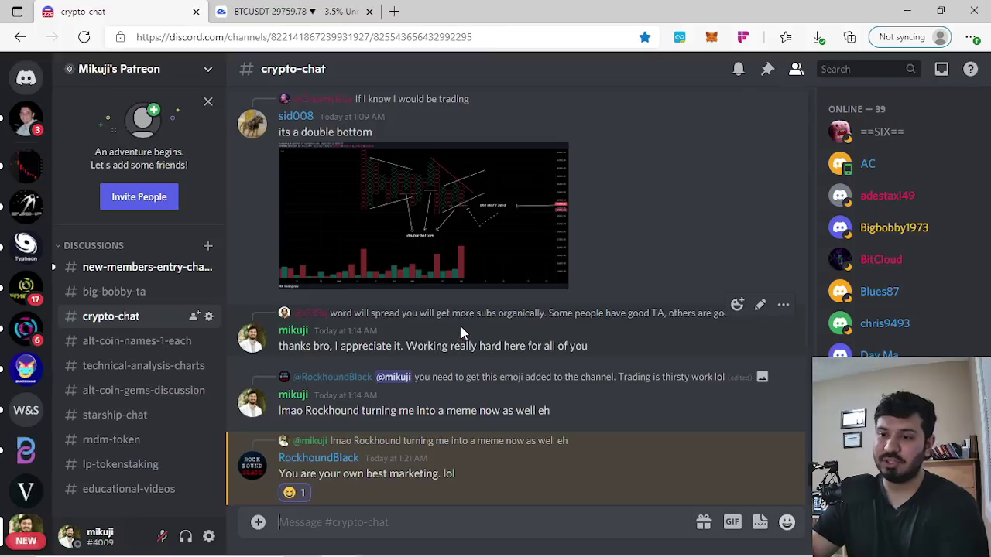
scroll(461, 327, up, 3)
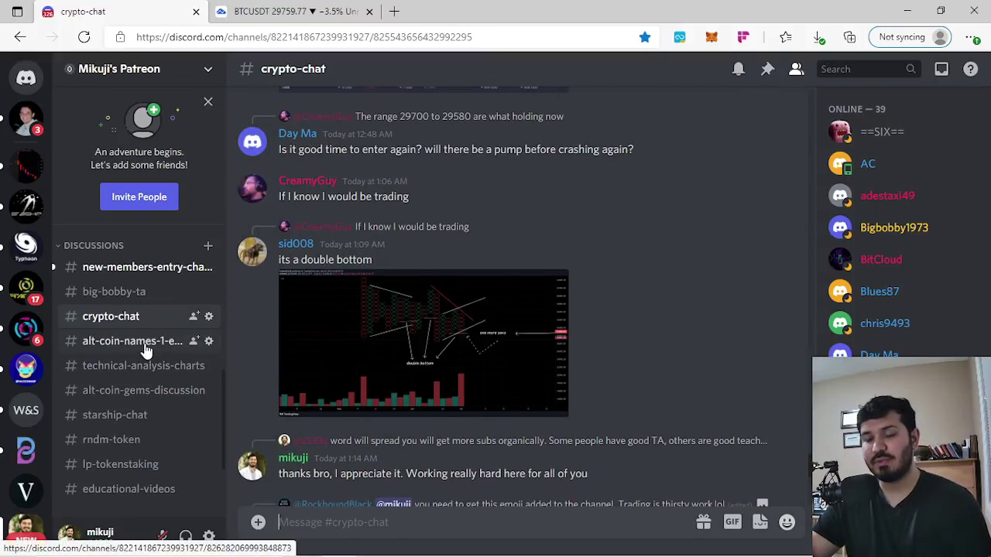
Open the live-trades channel, review the closed short trade from 07/16/2021, and enlarge the July 19 wedge chart
scroll(140, 343, up, 2)
click(139, 313)
click(139, 313)
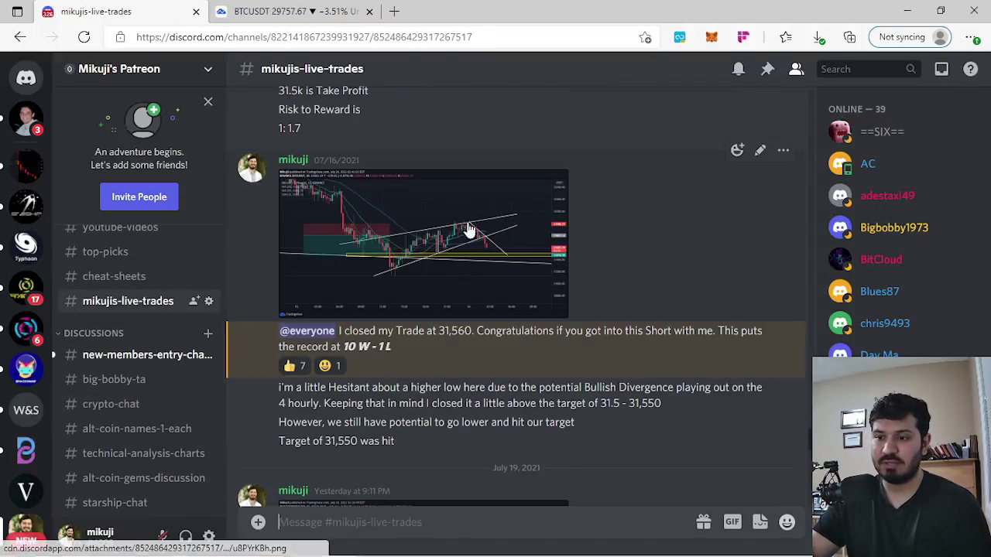
scroll(590, 400, up, 3)
scroll(592, 408, down, 2)
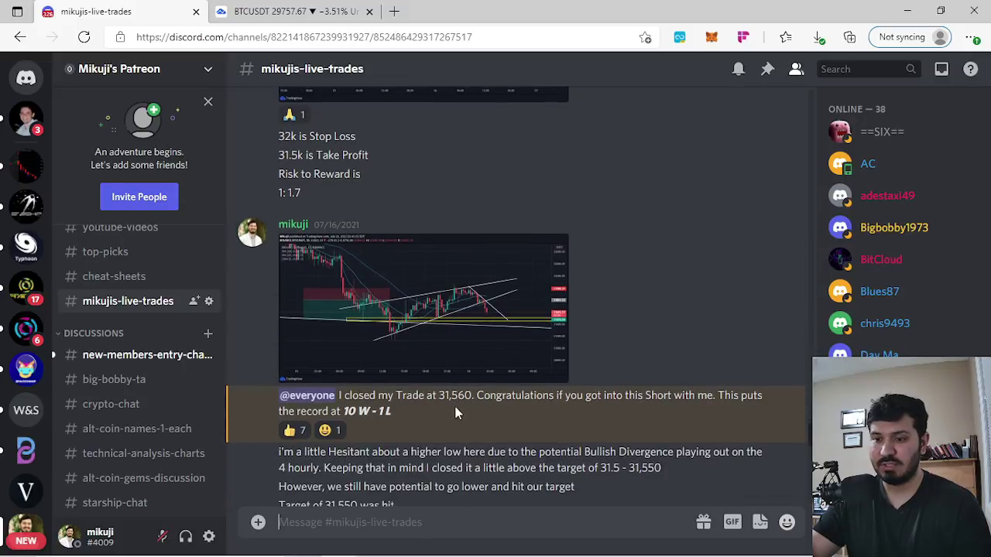
scroll(518, 436, down, 8)
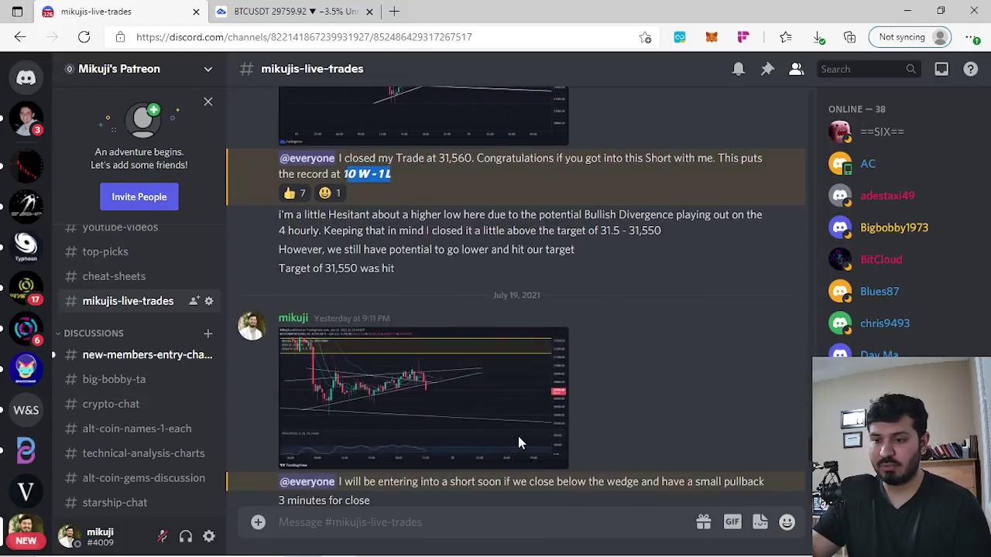
click(491, 359)
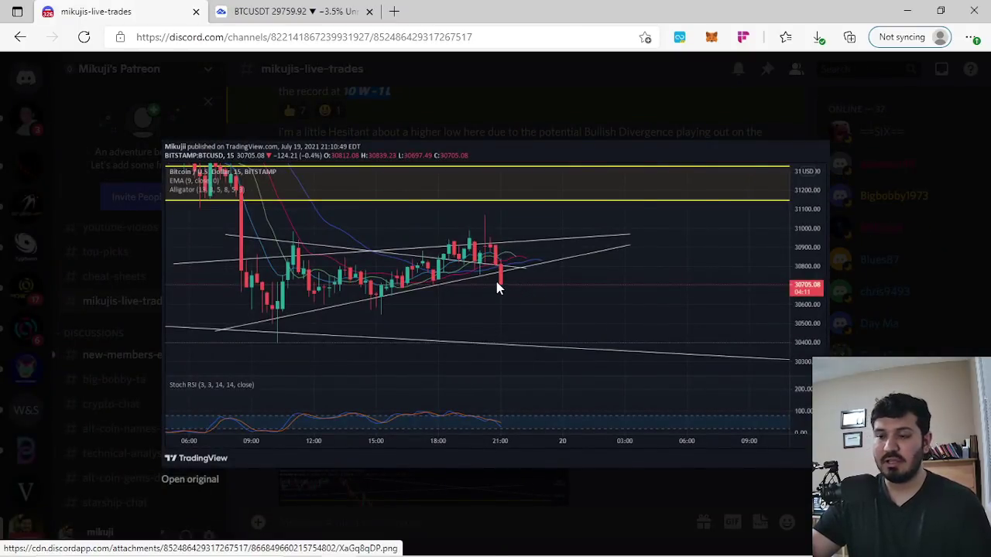
click(477, 481)
Switch to the TradingView chart, set BTCUSDT to the 15-minute interval, and examine the wedge and the drop below it
key(ctrl+Tab)
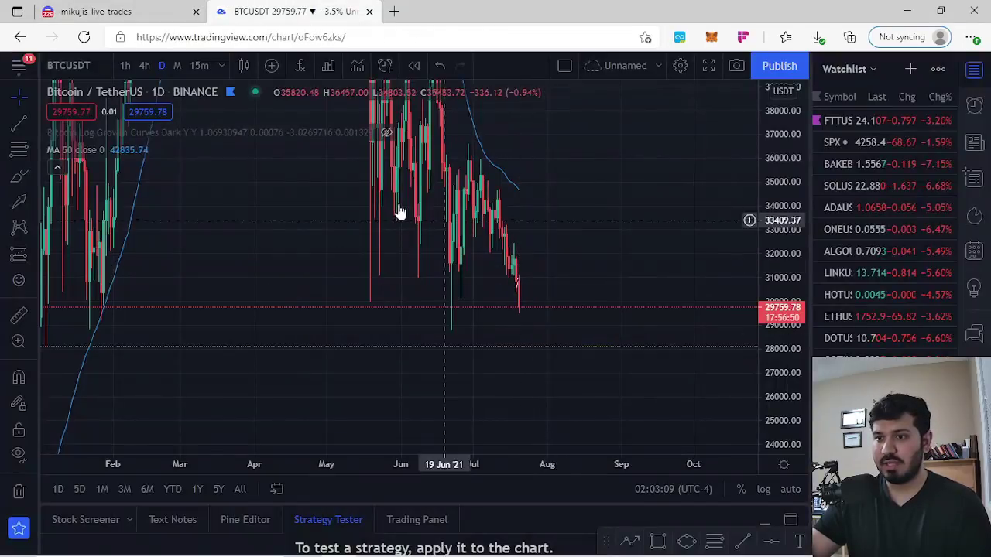
click(200, 65)
drag(794, 364, 677, 88)
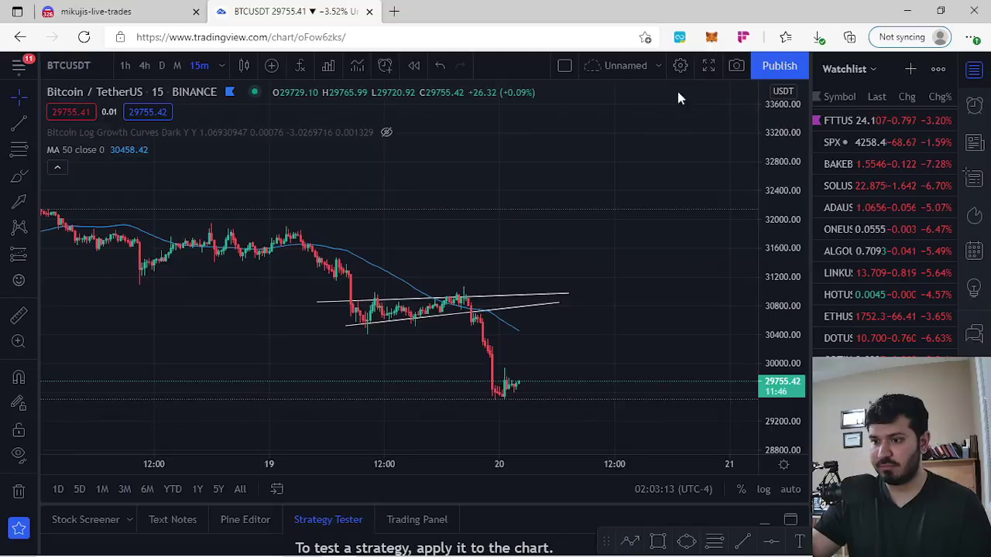
scroll(542, 347, up, 2)
drag(542, 347, 632, 346)
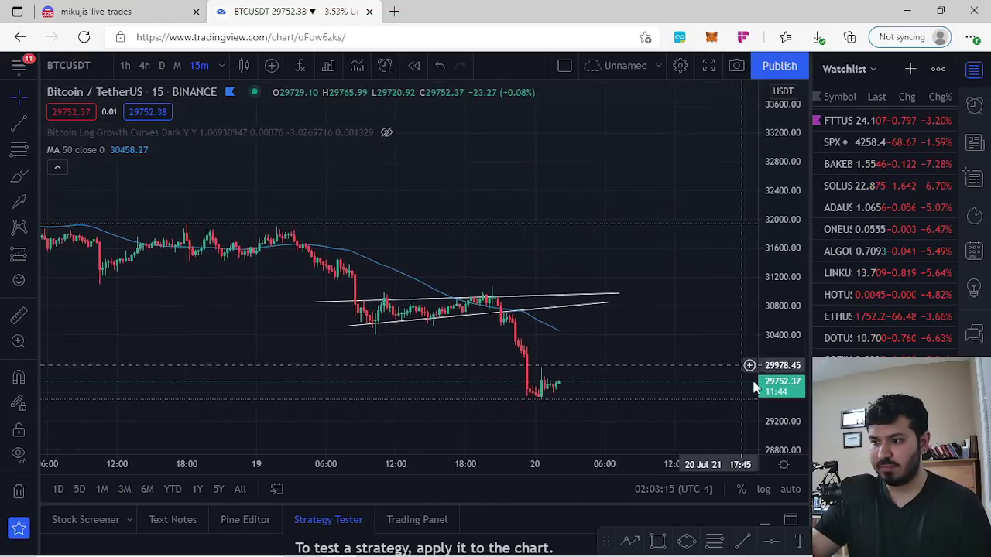
drag(784, 395, 781, 221)
drag(703, 355, 713, 263)
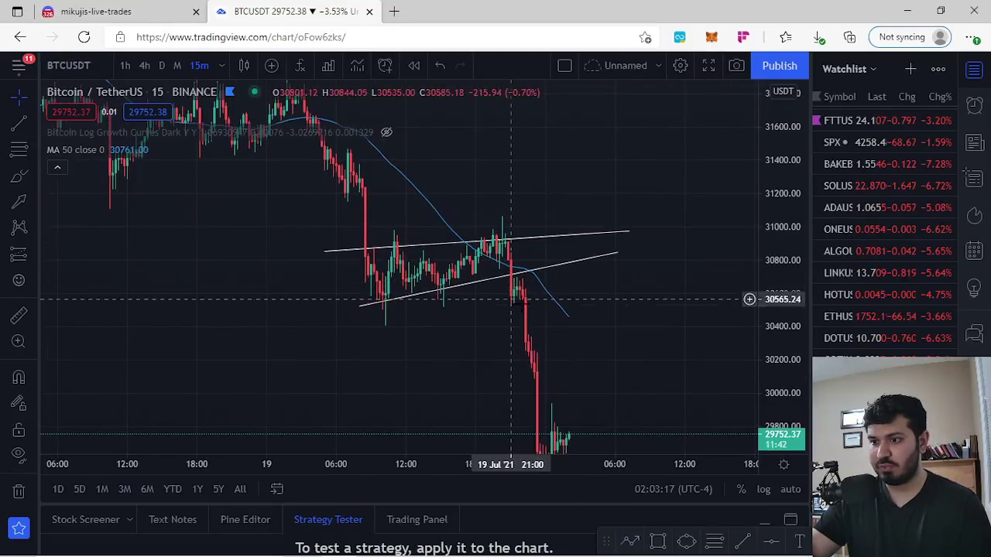
drag(570, 285, 530, 180)
drag(774, 218, 772, 284)
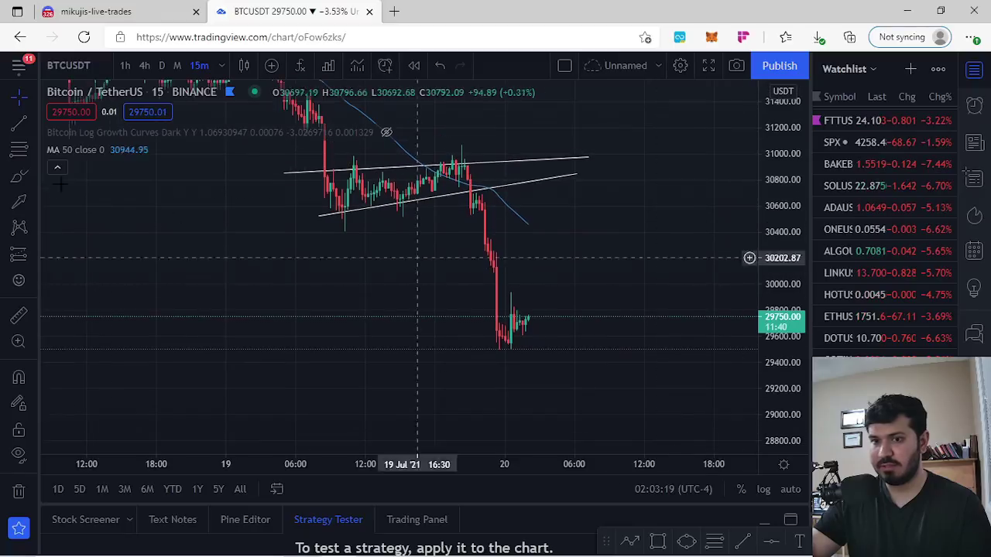
Measure the price drop from the pullback beneath the wedge's lower trend line down to the recent low
click(19, 315)
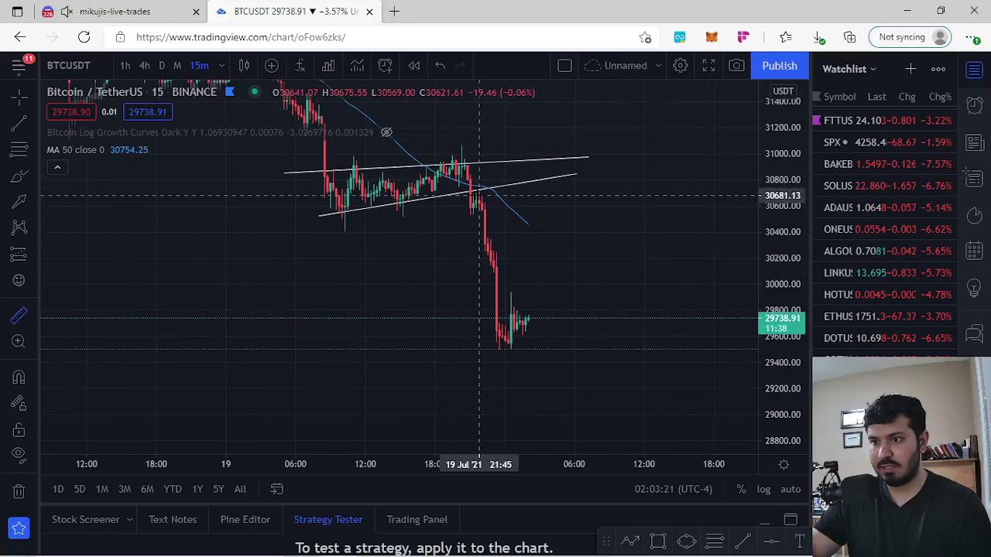
click(478, 194)
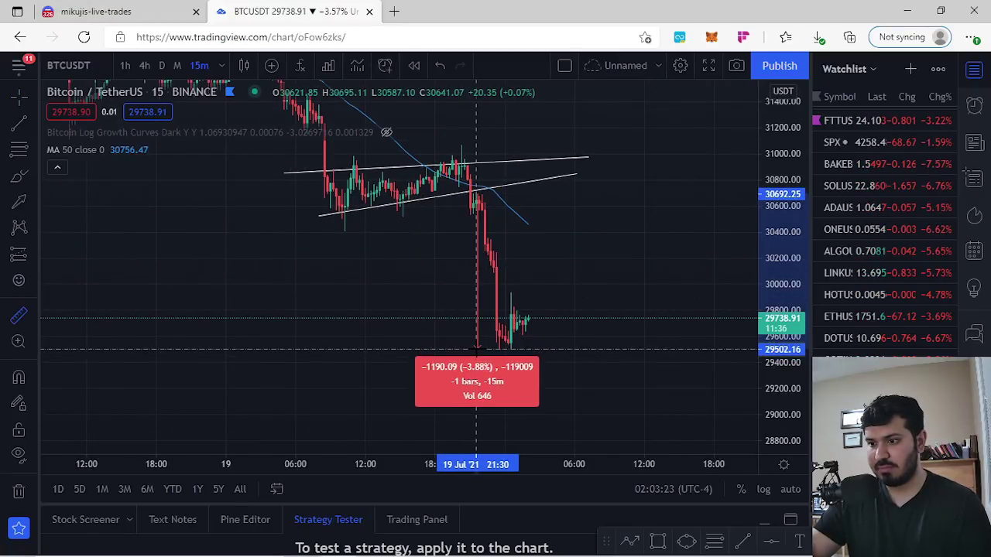
click(476, 350)
click(573, 288)
Return to Discord, check the July 19 short-entry post, and review the requests in the alt-coin-names-1-each channel
click(155, 9)
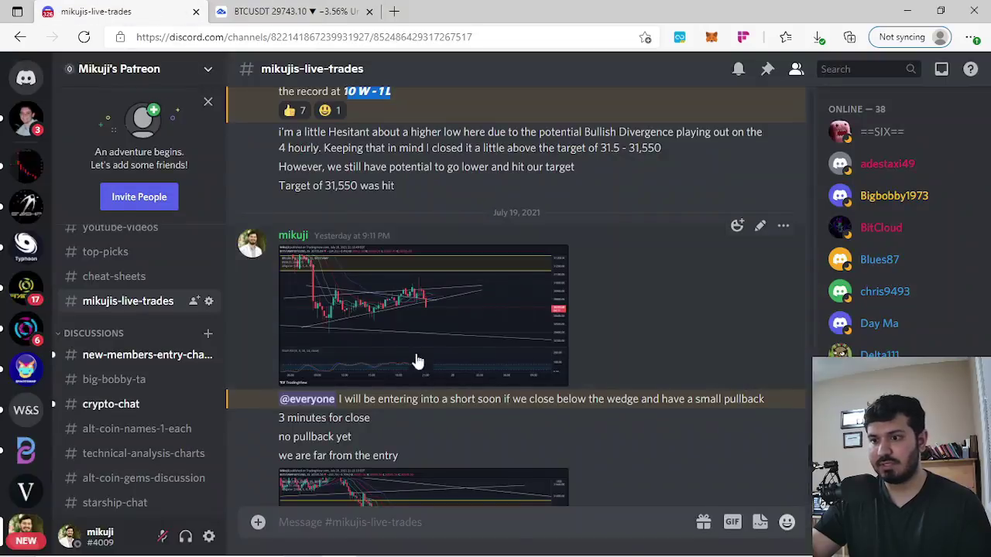
scroll(155, 399, down, 3)
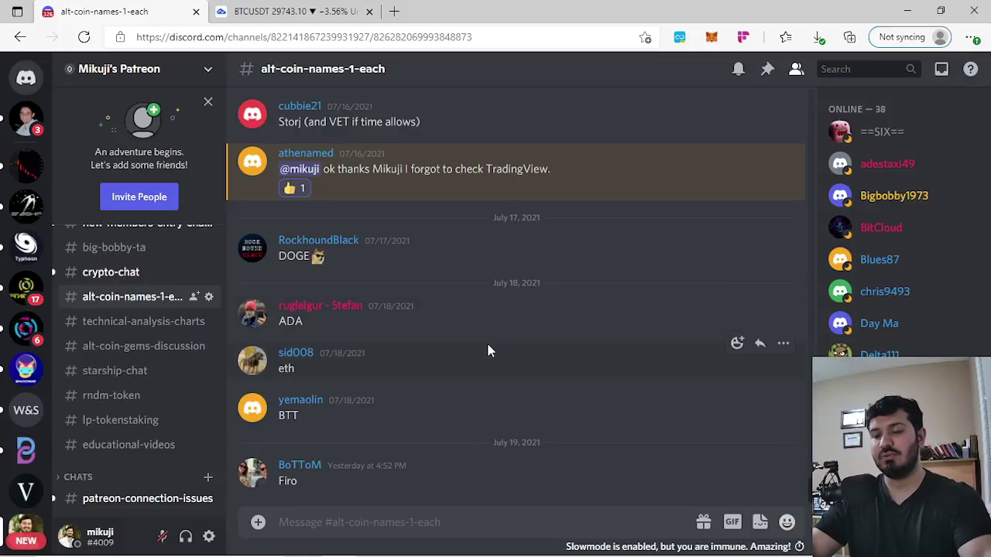
scroll(155, 375, up, 5)
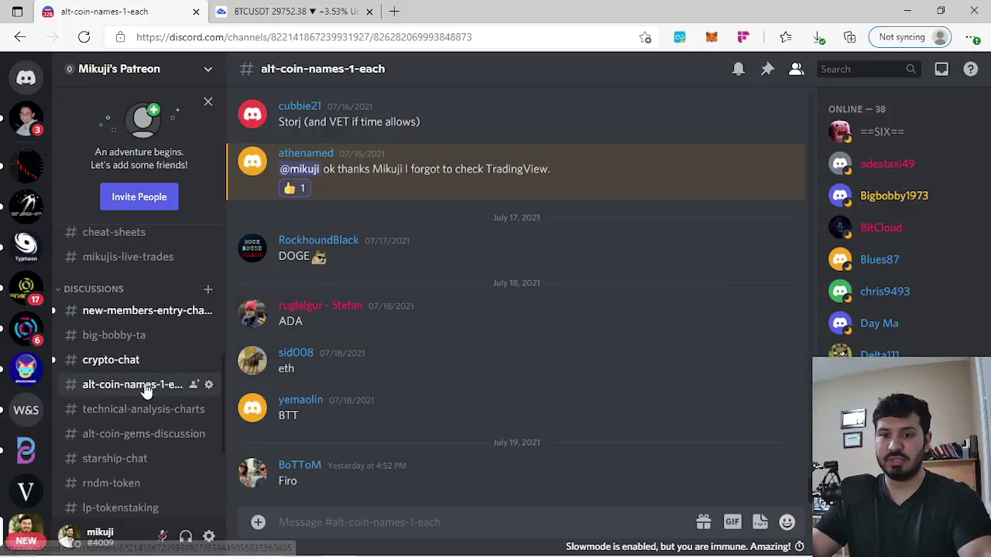
scroll(137, 394, down, 6)
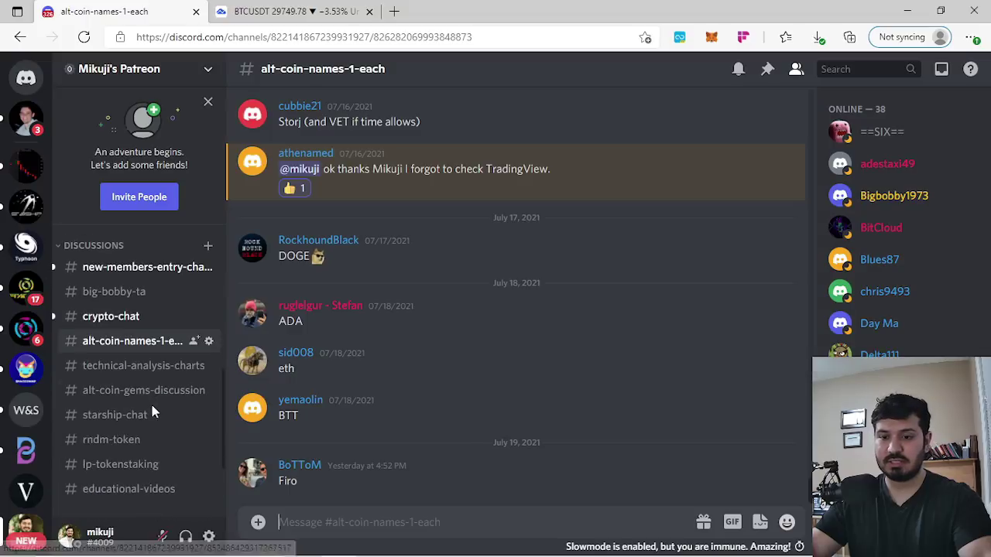
Open the educational-videos channel to show its video announcements
click(129, 402)
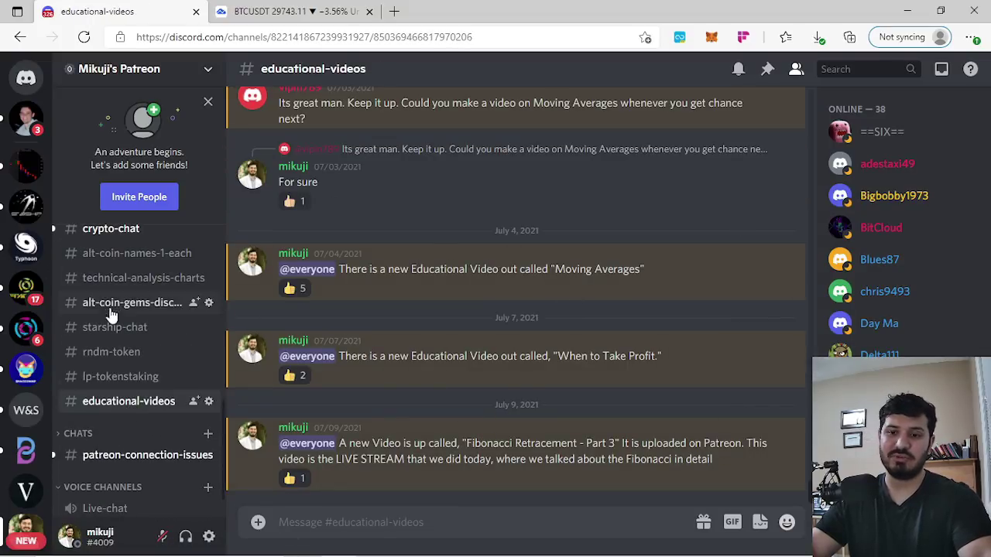
scroll(134, 377, up, 3)
scroll(135, 371, up, 1)
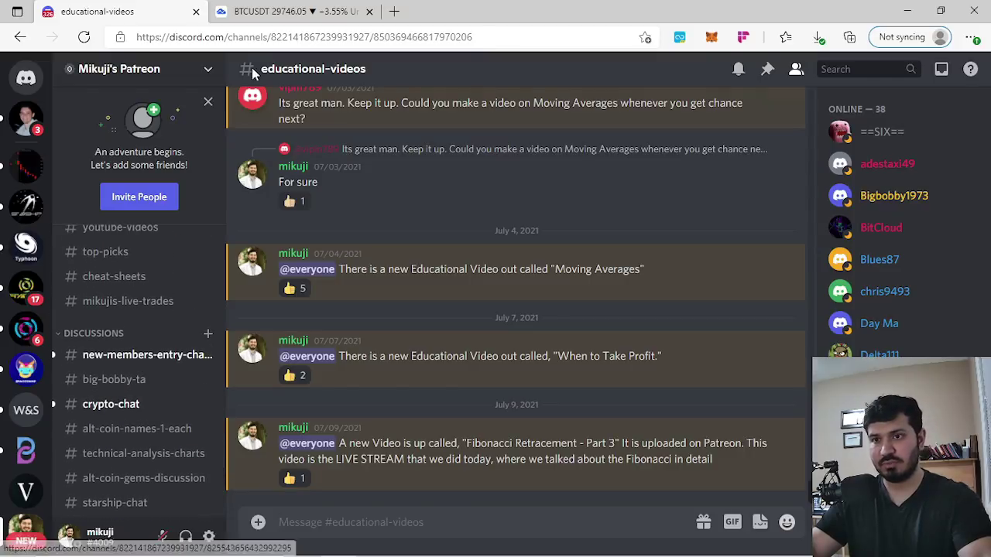
Switch back to TradingView and display the Bitstamp Bitcoin / U.S. Dollar chart at the monthly interval
click(294, 11)
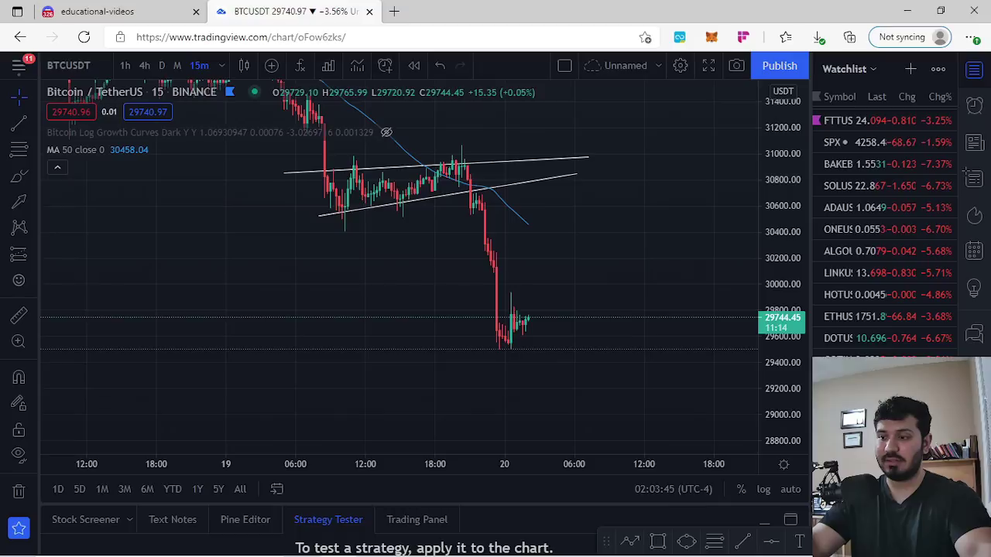
click(851, 403)
click(177, 65)
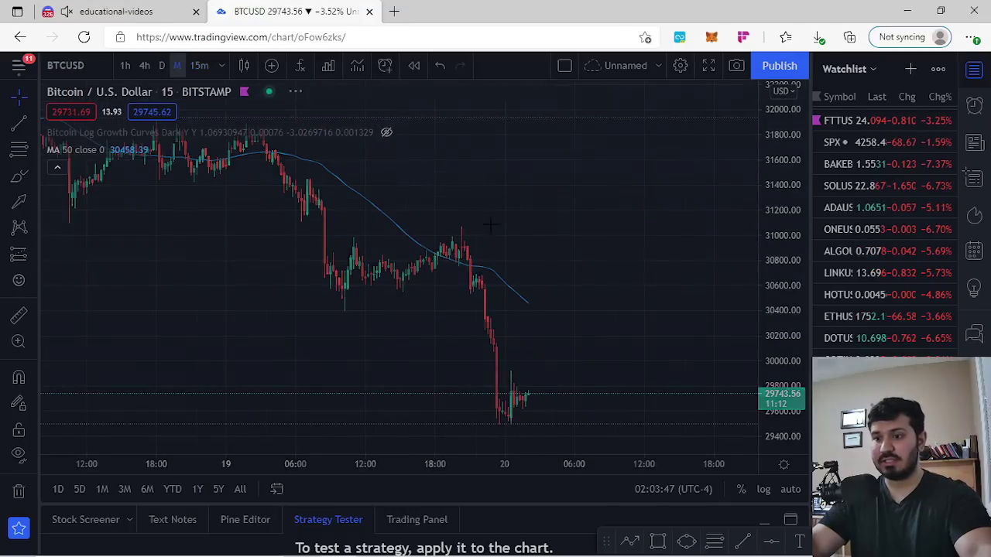
drag(777, 190, 748, 451)
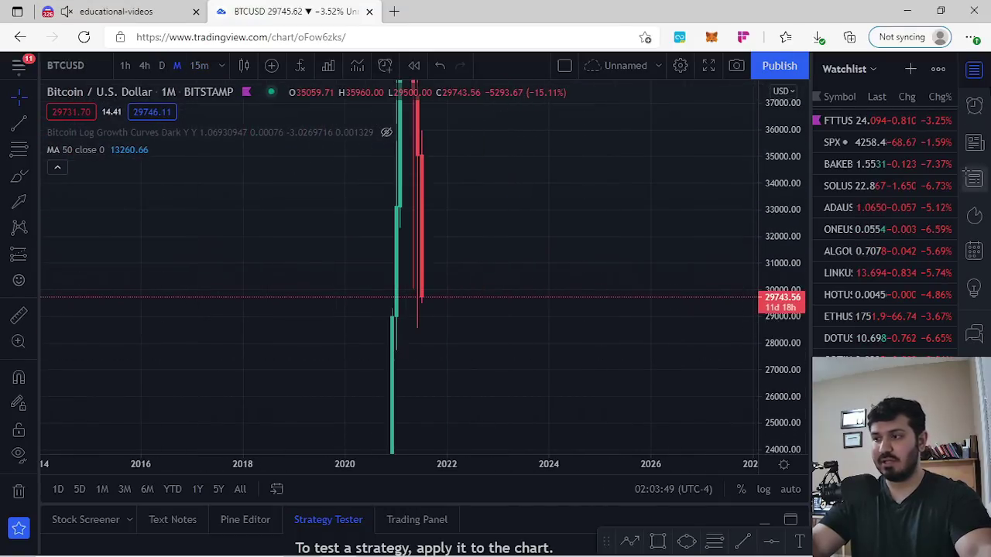
Hide the watchlist and rescale the monthly chart to show Bitcoin's price history through the 2021 peak
click(974, 71)
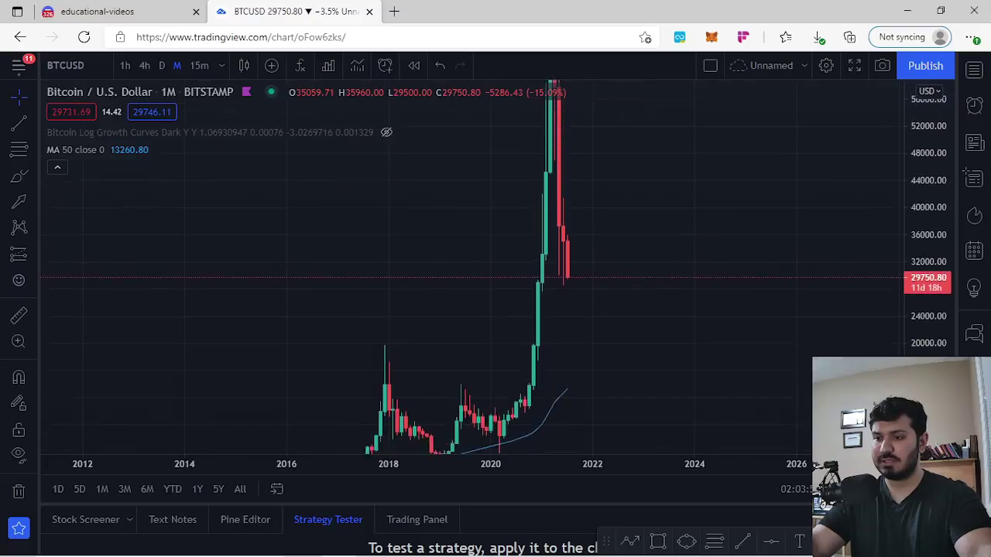
drag(925, 168, 920, 302)
scroll(628, 327, up, 2)
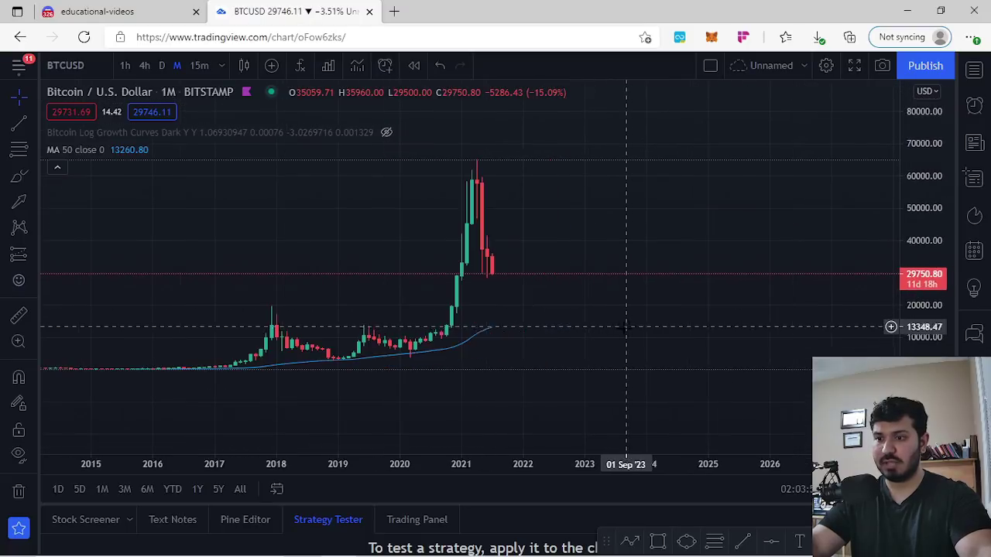
drag(598, 321, 635, 314)
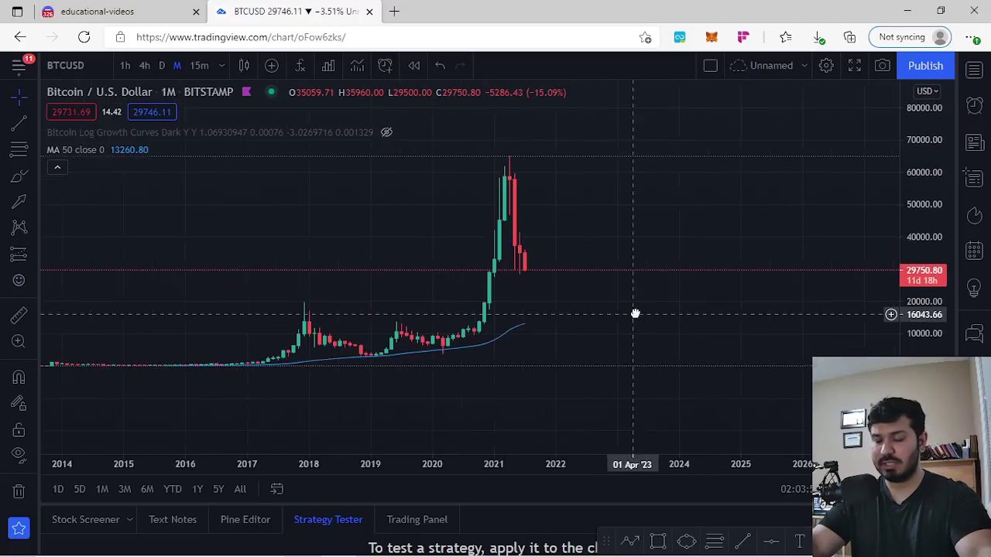
Draw a Fibonacci retracement from October 2020 to about 65,455 at December 2022, and move its start to June 2020 near 9,360
click(18, 150)
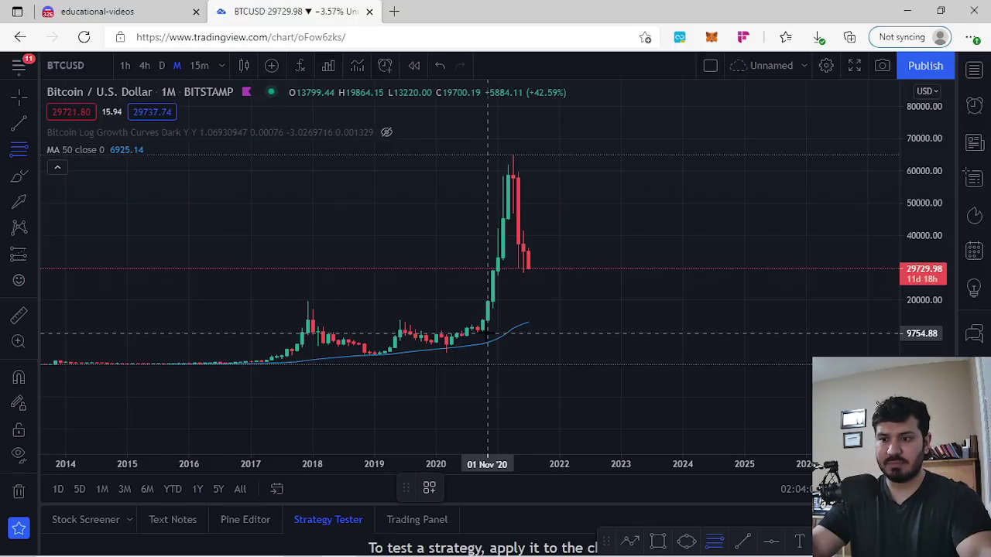
click(481, 333)
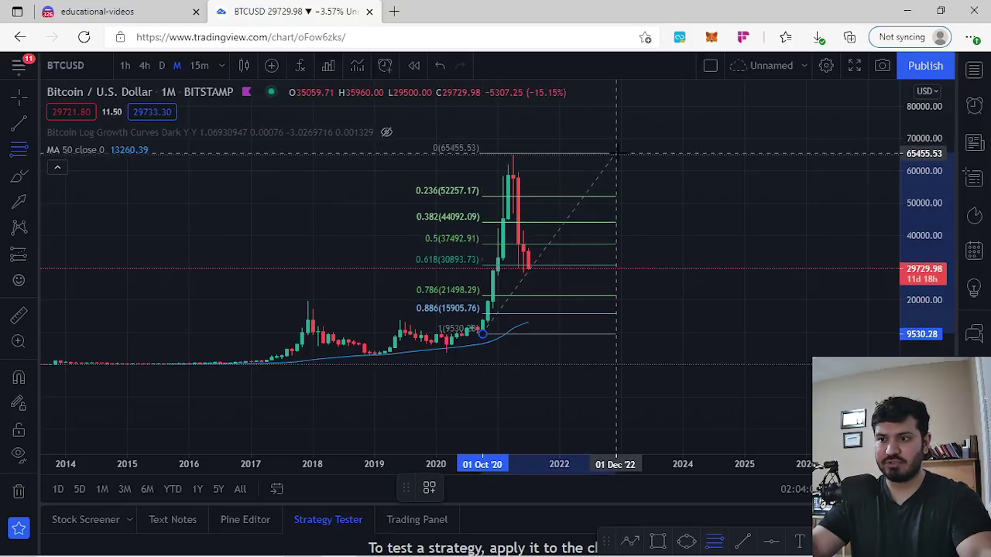
click(616, 153)
drag(944, 345, 942, 276)
click(591, 398)
drag(483, 376, 463, 376)
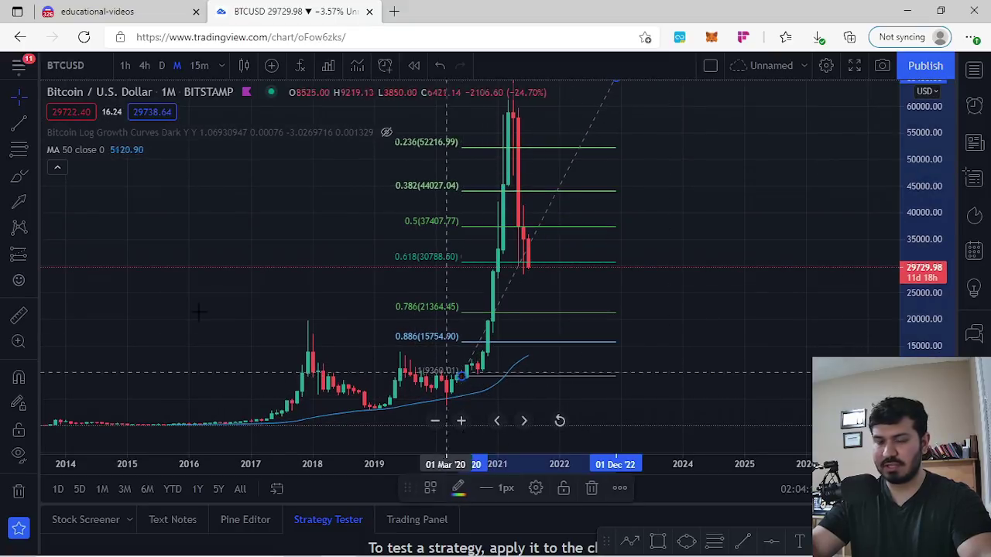
Place a horizontal ray at about 30,598 along the 0.618 retracement level, starting at November 2019
click(30, 122)
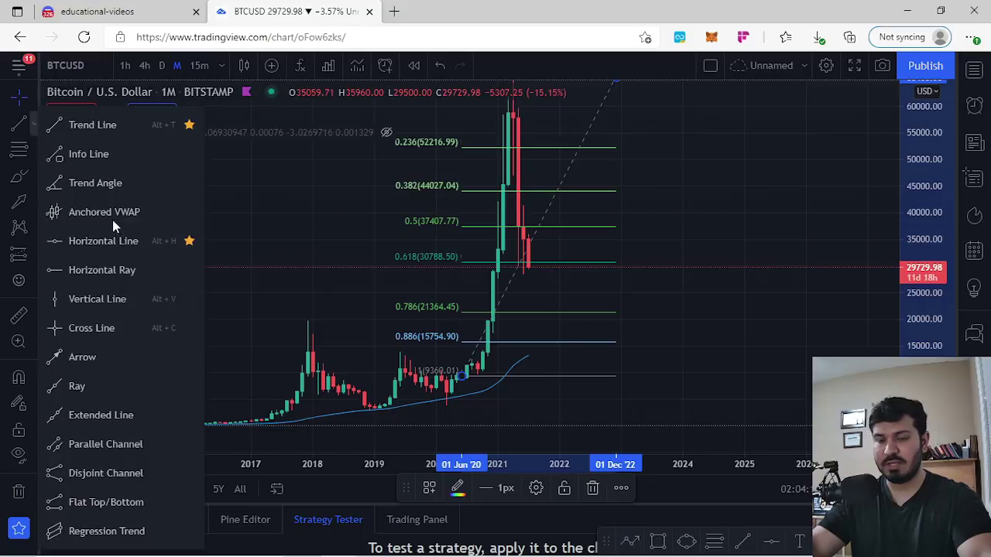
click(101, 275)
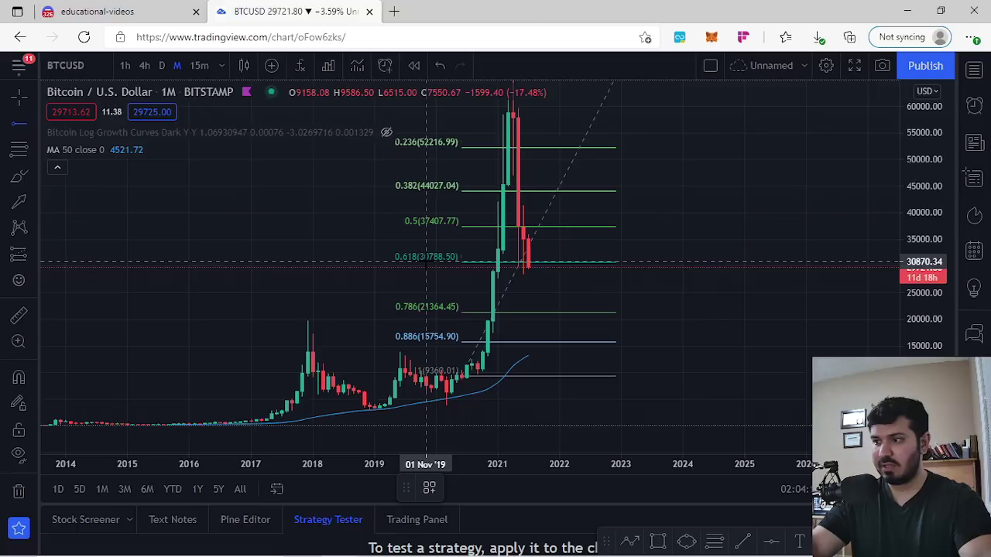
click(426, 263)
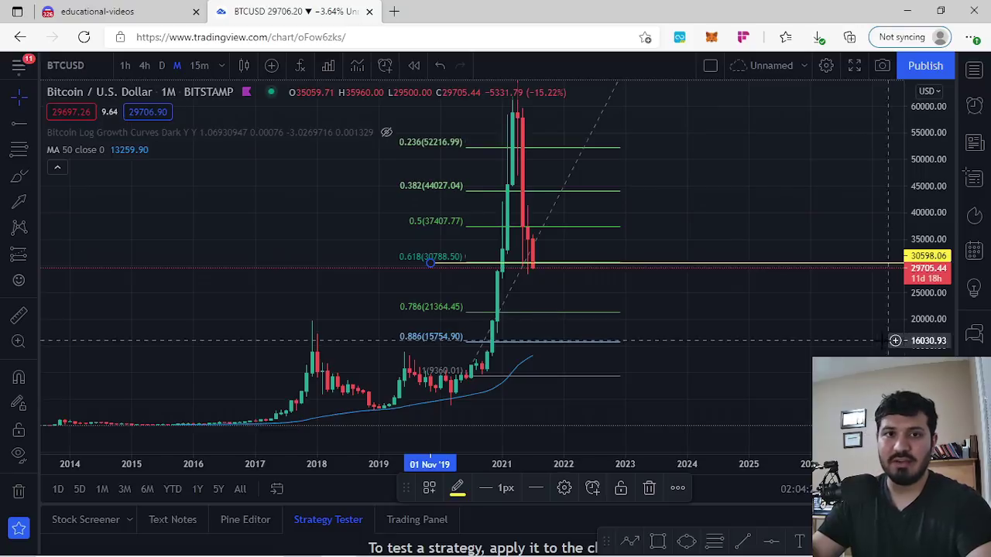
drag(730, 317, 732, 285)
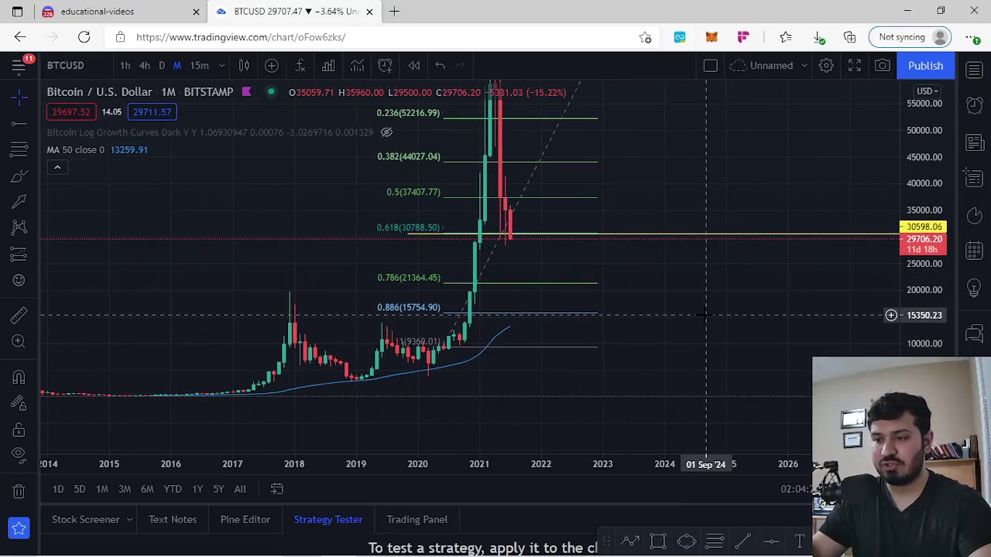
scroll(743, 341, up, 5)
scroll(604, 336, up, 3)
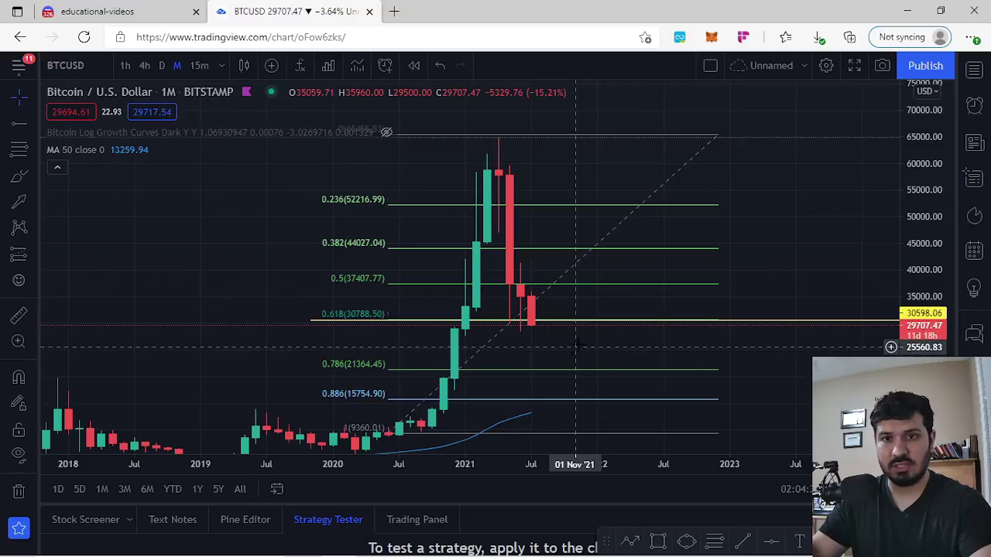
scroll(576, 347, up, 2)
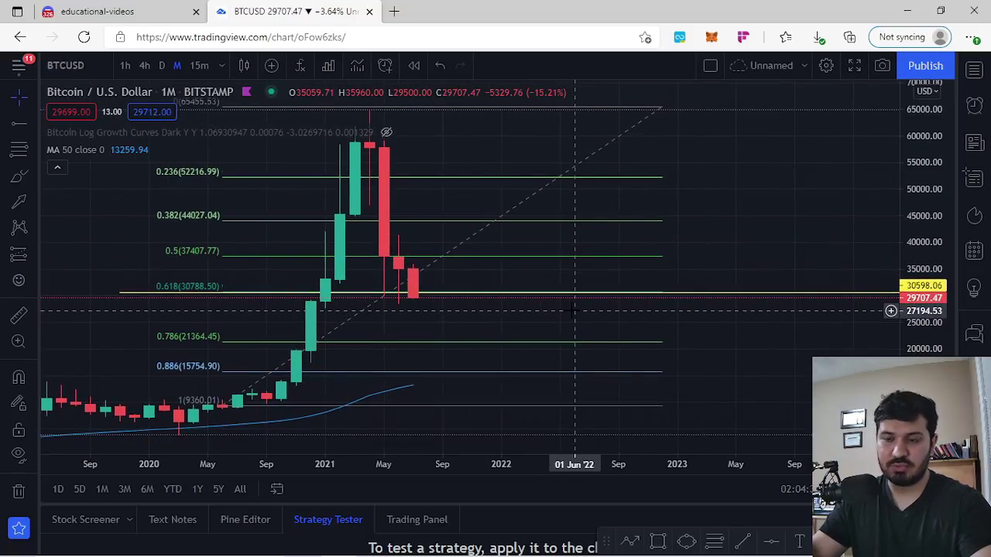
Draw an arrow pointing at the 0.786 retracement level near November 2022, and delete it
click(23, 200)
click(769, 373)
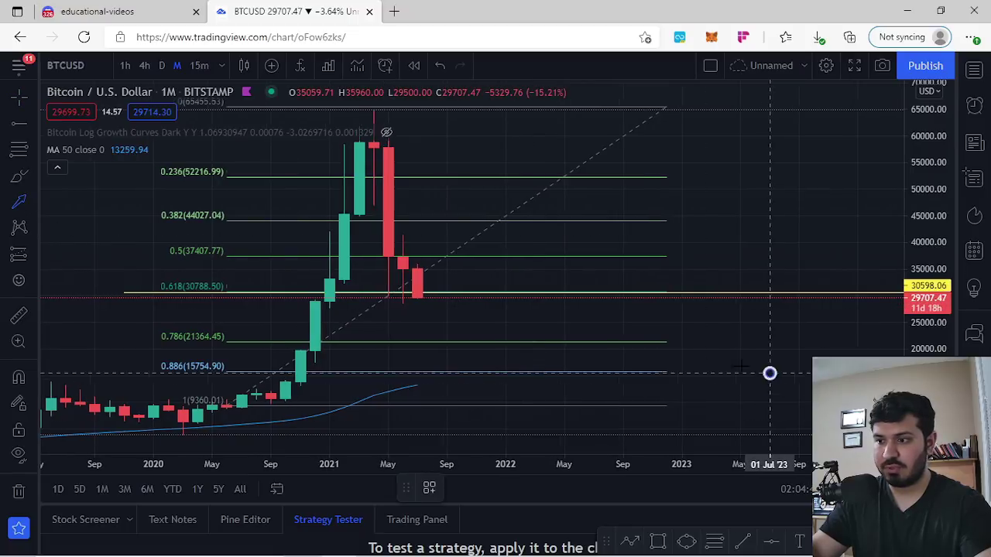
click(653, 348)
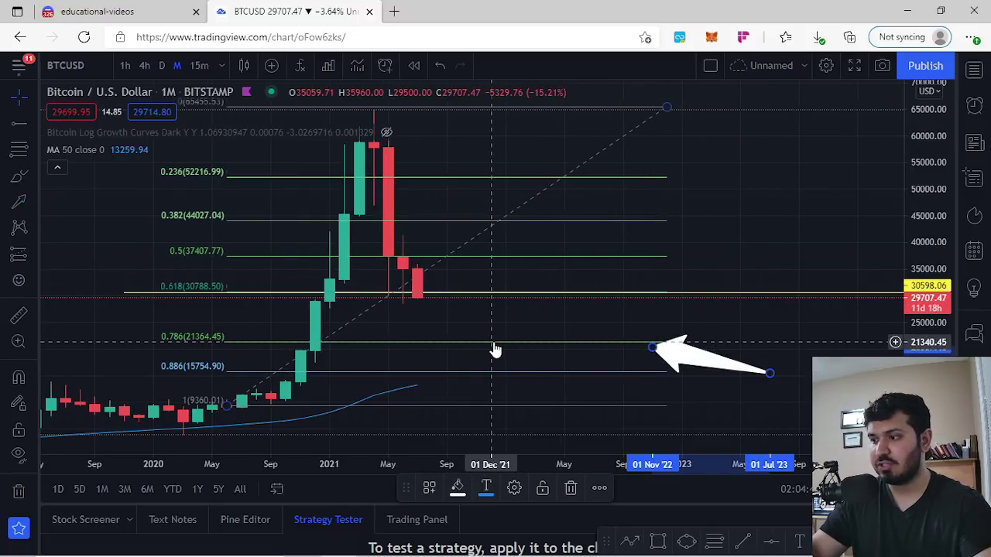
click(569, 488)
Move the Fibonacci retracement's start to January 2020 at about 3,642
drag(770, 360, 850, 302)
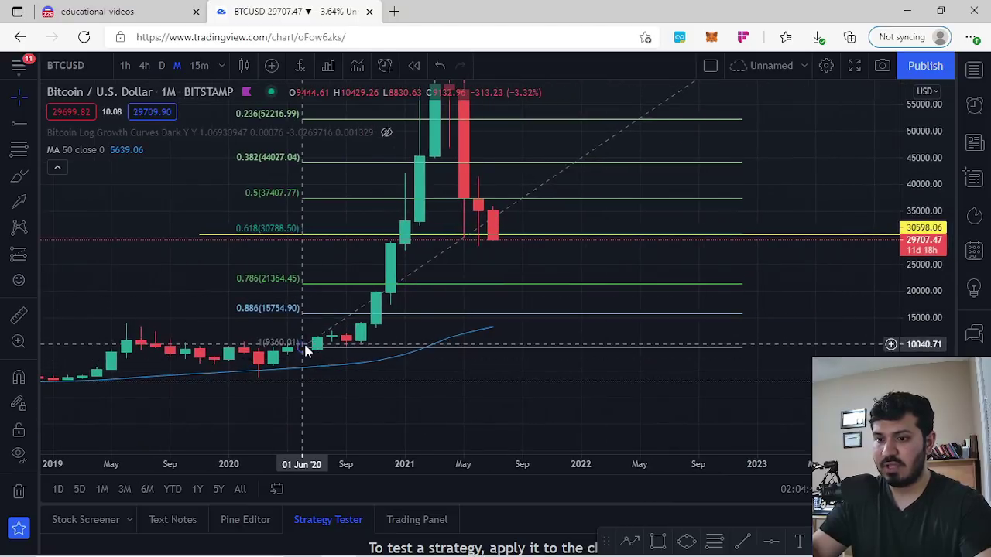
drag(306, 351, 235, 374)
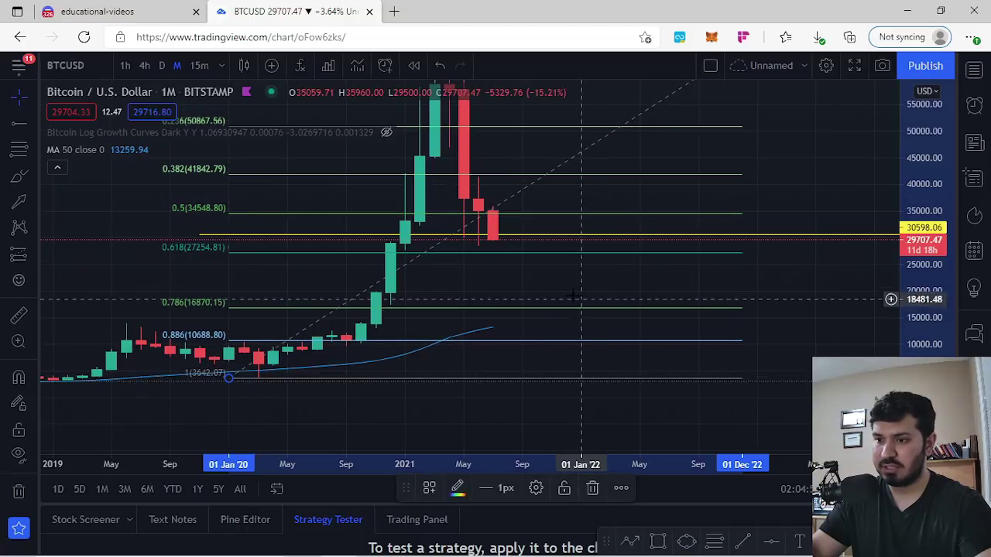
Place a second horizontal ray at about 27,263 along the 0.618 retracement level, starting at May 2019
drag(582, 300, 705, 355)
scroll(778, 370, down, 3)
drag(920, 384, 920, 313)
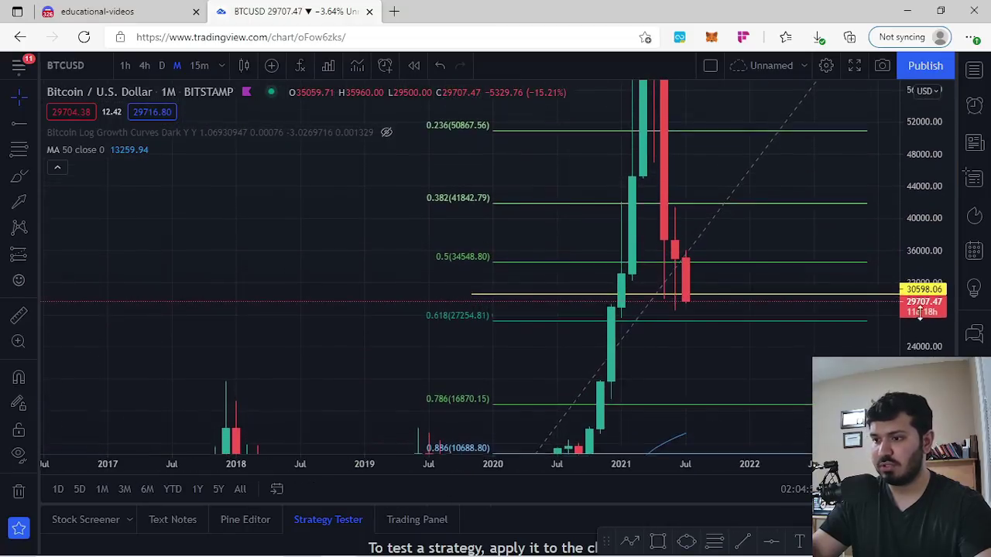
drag(652, 356, 580, 350)
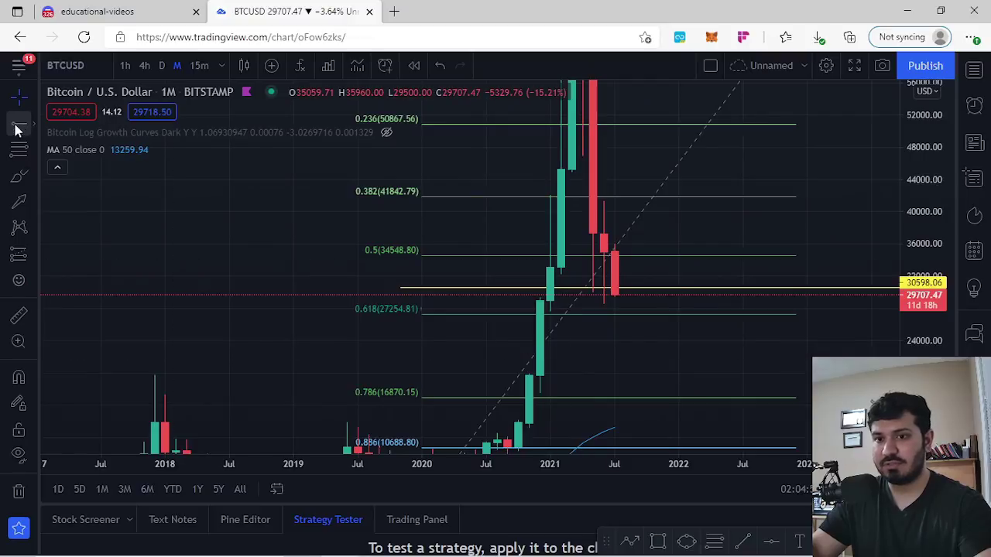
click(339, 314)
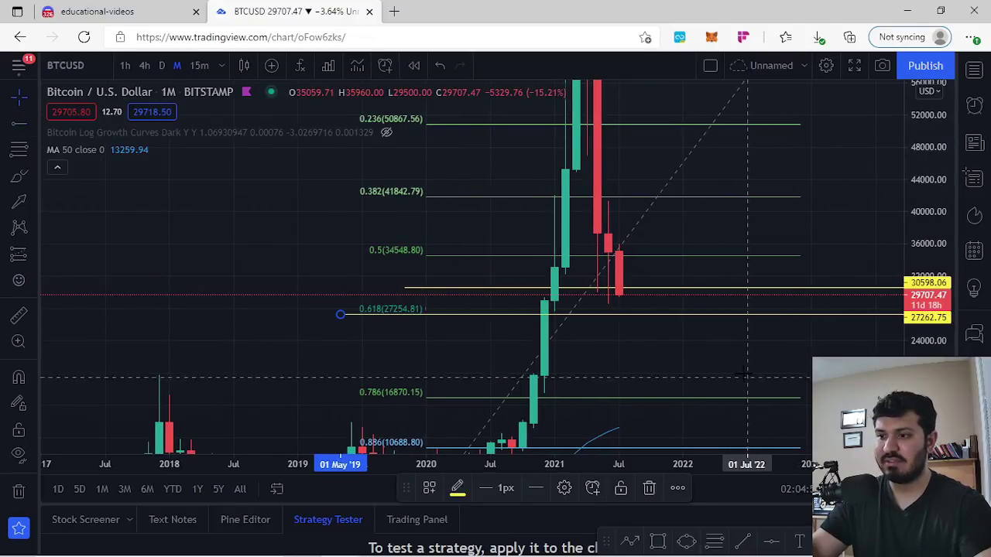
drag(757, 366, 703, 354)
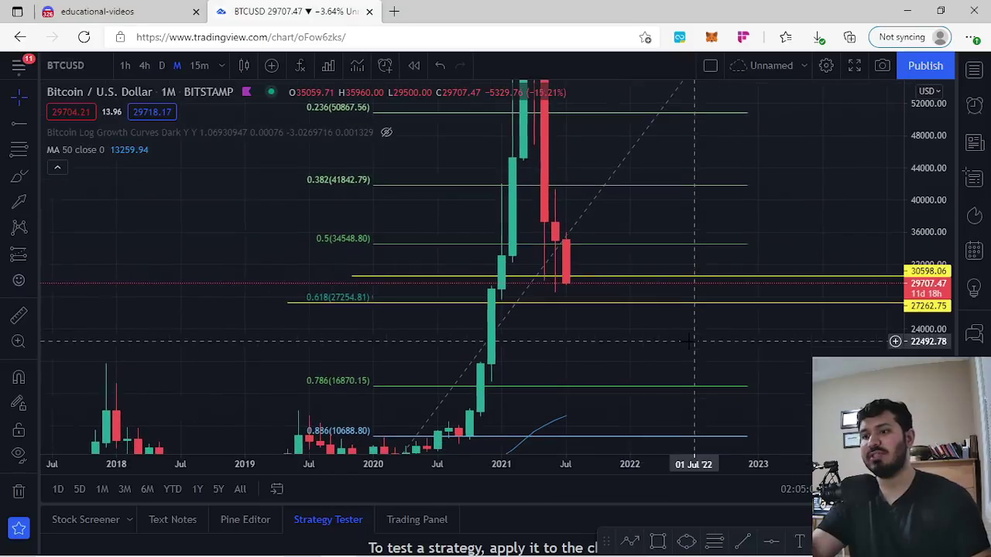
Mark the June and July 2021 candle lows with a brush stroke, and undo it
click(18, 177)
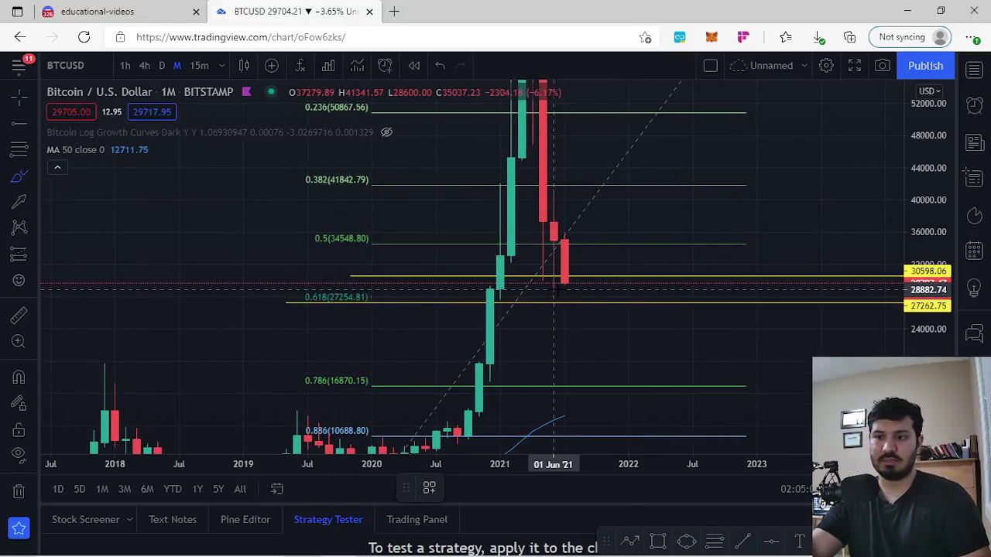
mouse_move(553, 289)
mouse_down()
mouse_move(574, 280)
mouse_move(596, 291)
mouse_move(579, 304)
mouse_move(597, 294)
mouse_up()
click(439, 67)
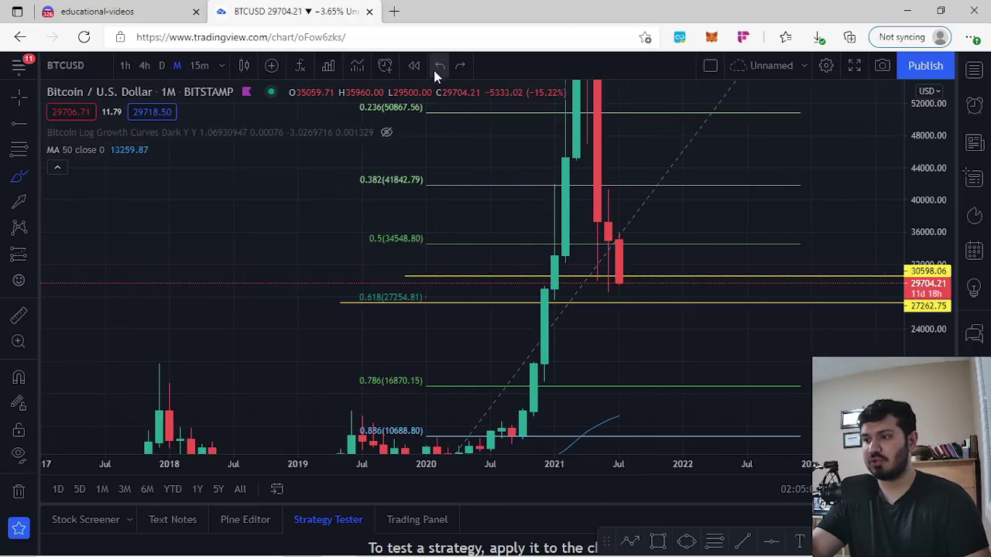
Delete the Fibonacci retracement from the monthly chart, keeping the two horizontal rays
scroll(866, 385, up, 2)
drag(916, 198, 915, 260)
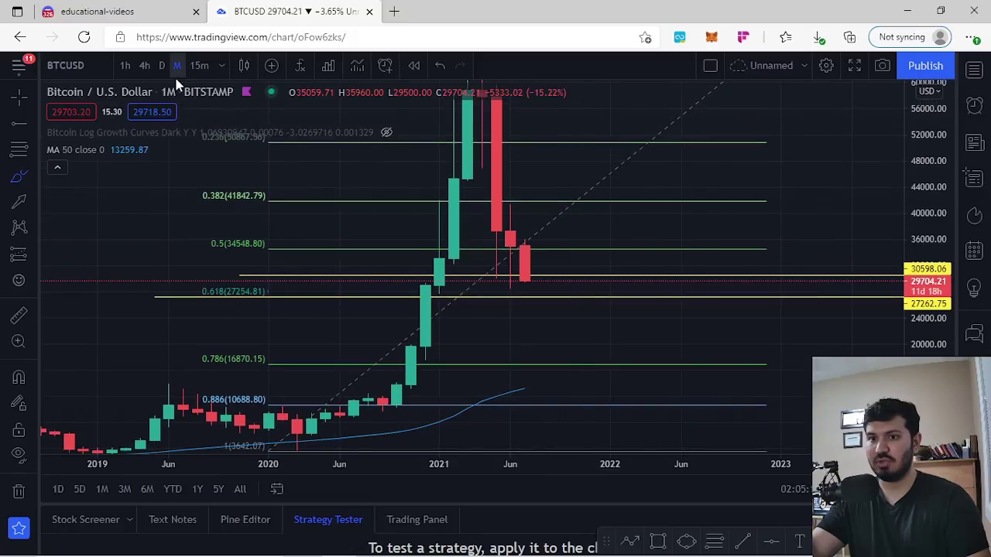
click(19, 98)
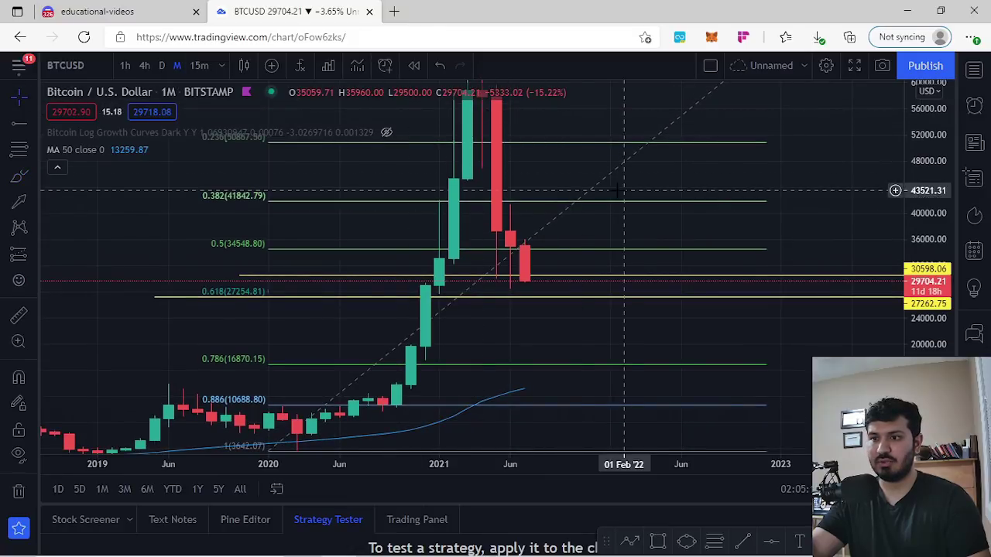
click(579, 204)
click(593, 488)
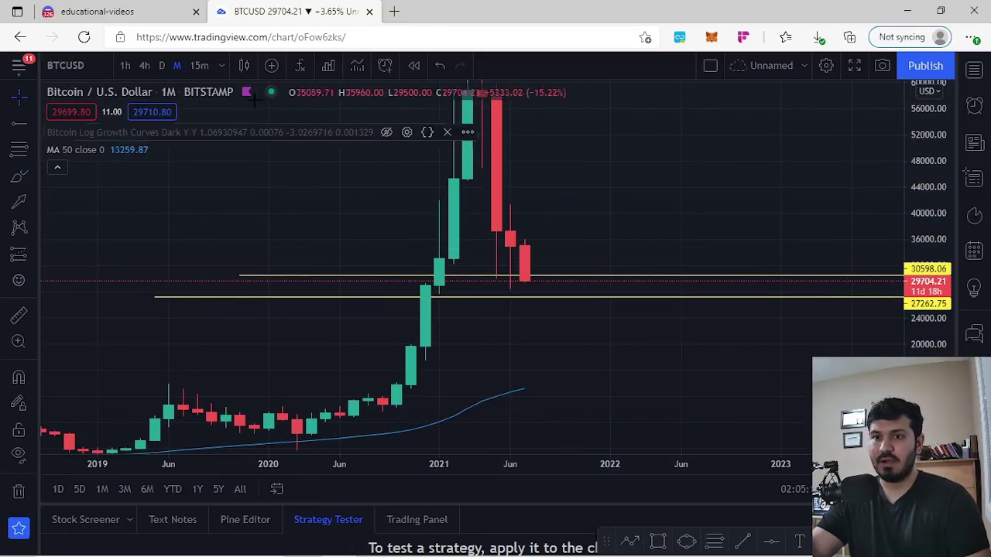
Switch the Bitcoin chart to the 1 week interval and rescale it around the two horizontal rays and 2021 candles
click(220, 66)
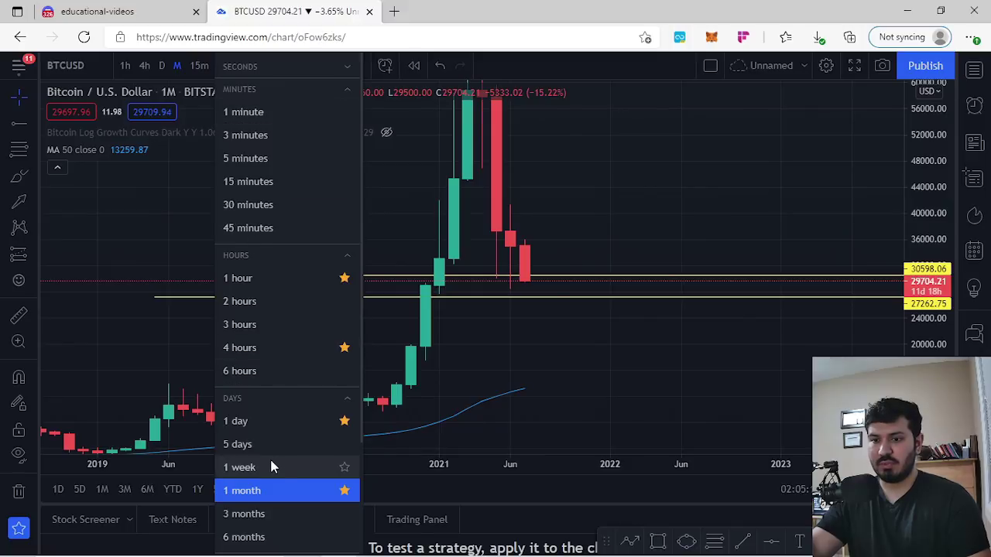
click(301, 459)
scroll(674, 321, down, 3)
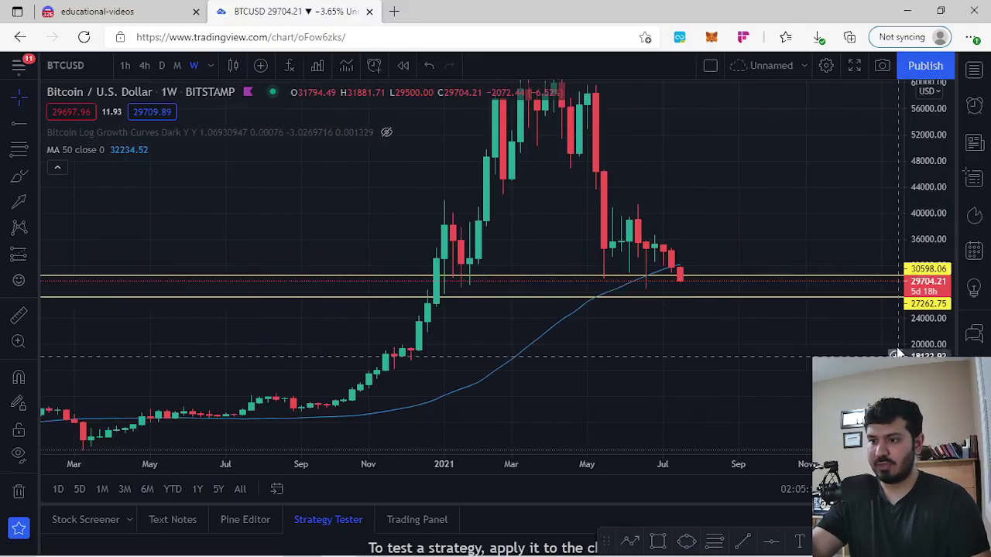
drag(699, 257, 700, 348)
drag(910, 346, 908, 163)
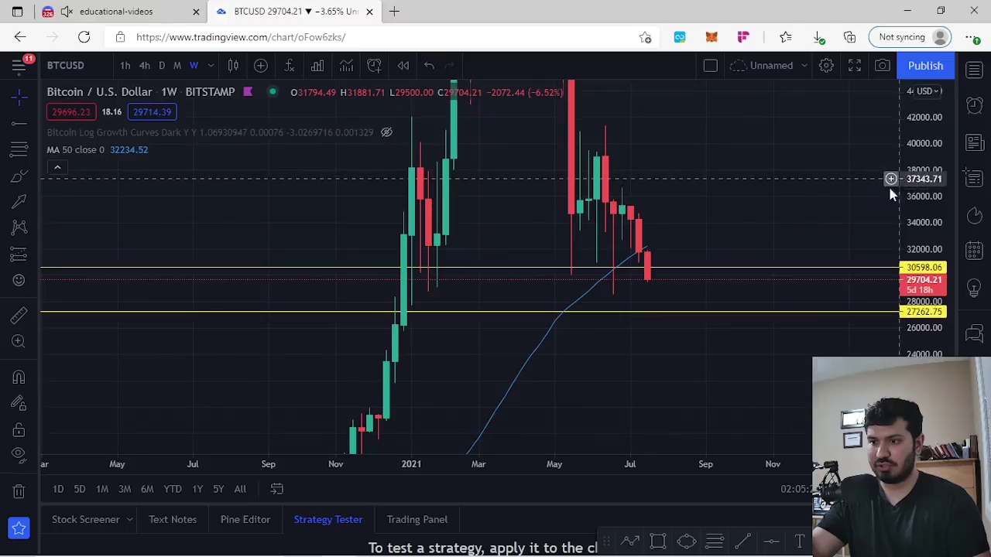
scroll(730, 216, up, 2)
drag(686, 221, 681, 248)
Draw a rectangle between about 31,670 and 34,369, spanning 21 December 2020 to 25 October 2021
click(31, 175)
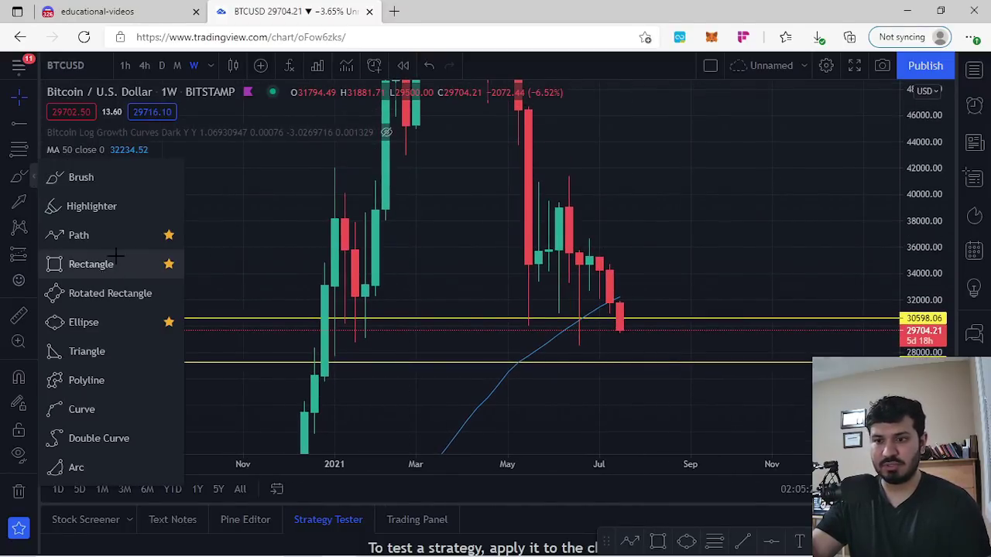
click(88, 261)
drag(313, 267, 765, 305)
click(764, 304)
drag(319, 267, 314, 269)
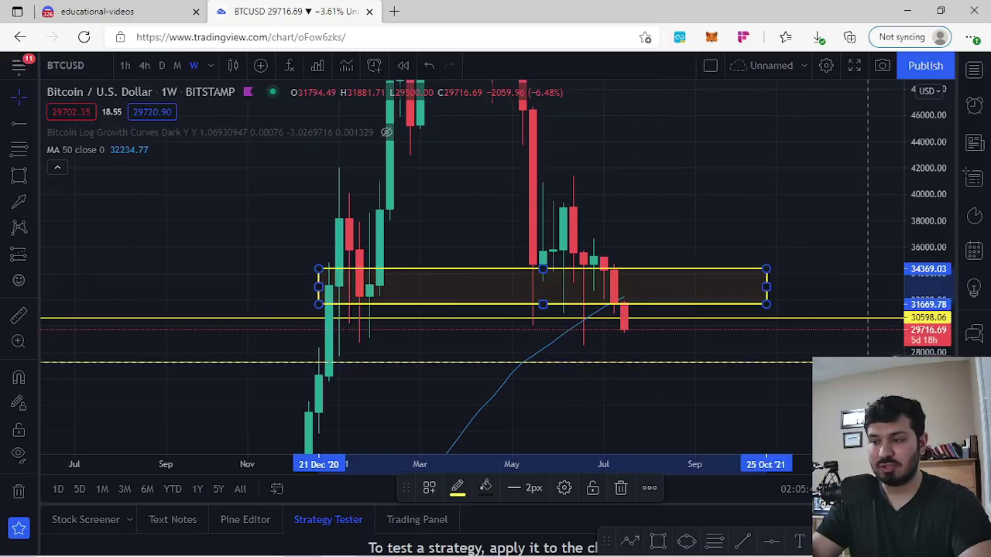
Draw an arrow pointing at the moving average's end near 32,220 on 19 July 2021, and delete it
click(19, 202)
drag(685, 236, 625, 298)
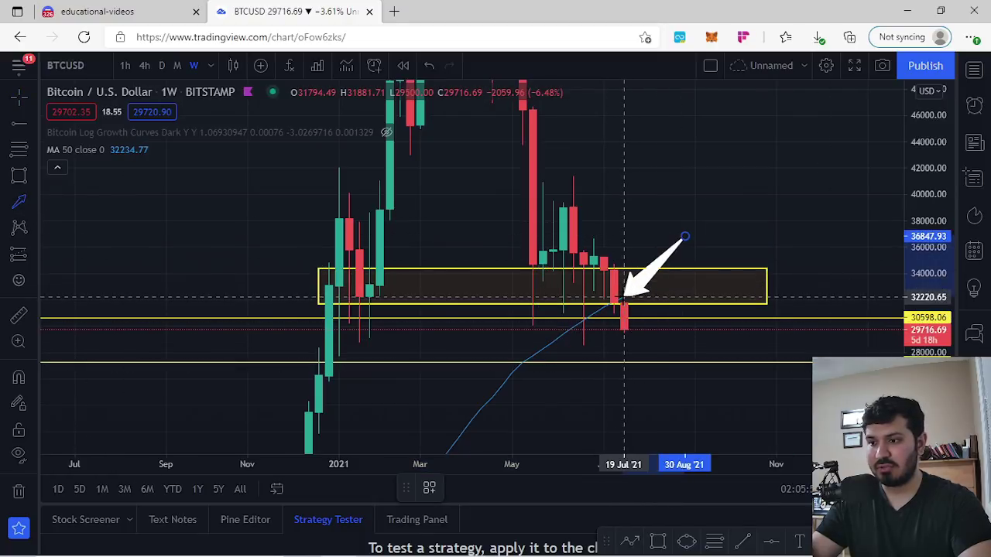
click(571, 487)
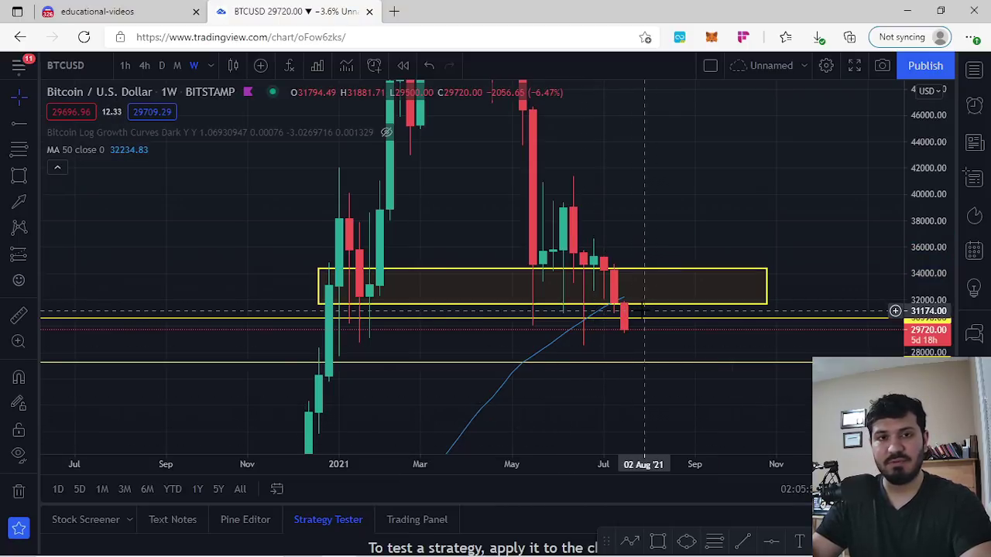
Examine the weekly candles and the 50-period moving average from 2020 to July 2021 around the rectangle and horizontal rays
scroll(654, 312, up, 2)
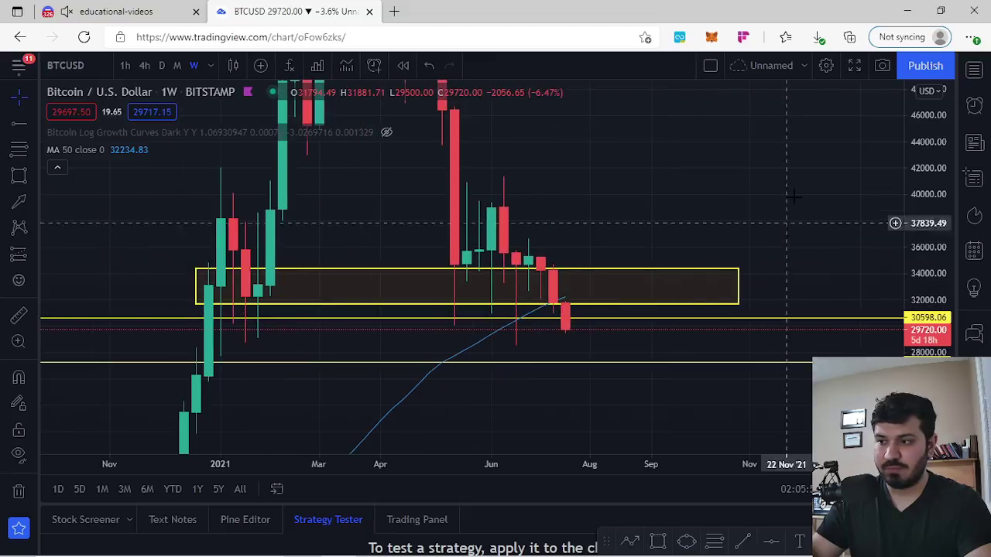
drag(791, 195, 809, 158)
drag(944, 179, 913, 311)
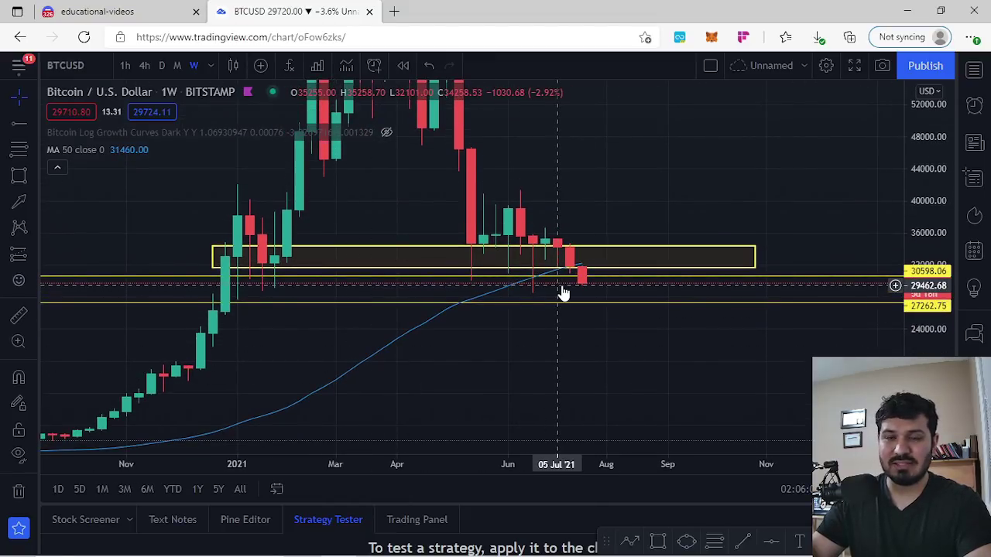
drag(563, 292, 891, 274)
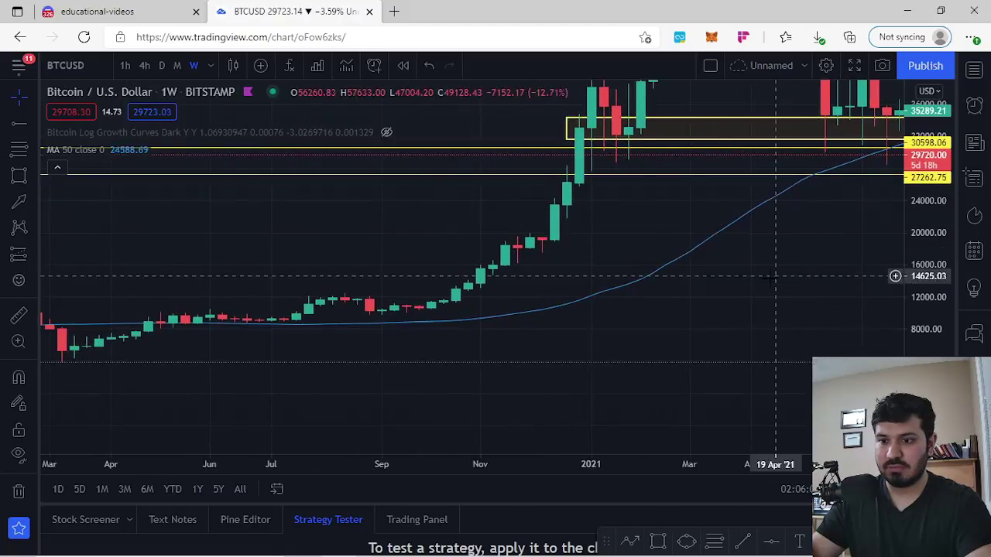
scroll(485, 331, down, 2)
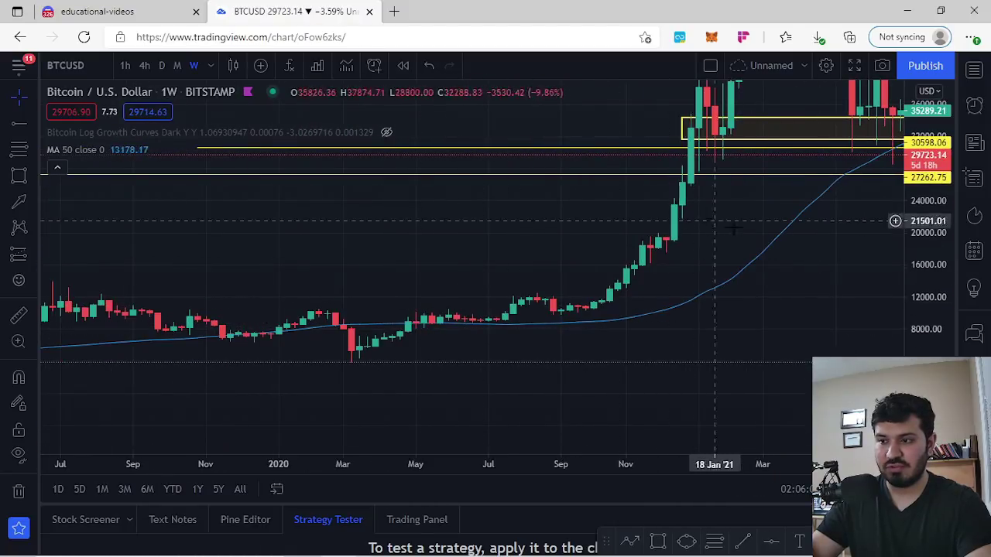
drag(714, 222, 446, 466)
drag(624, 414, 613, 326)
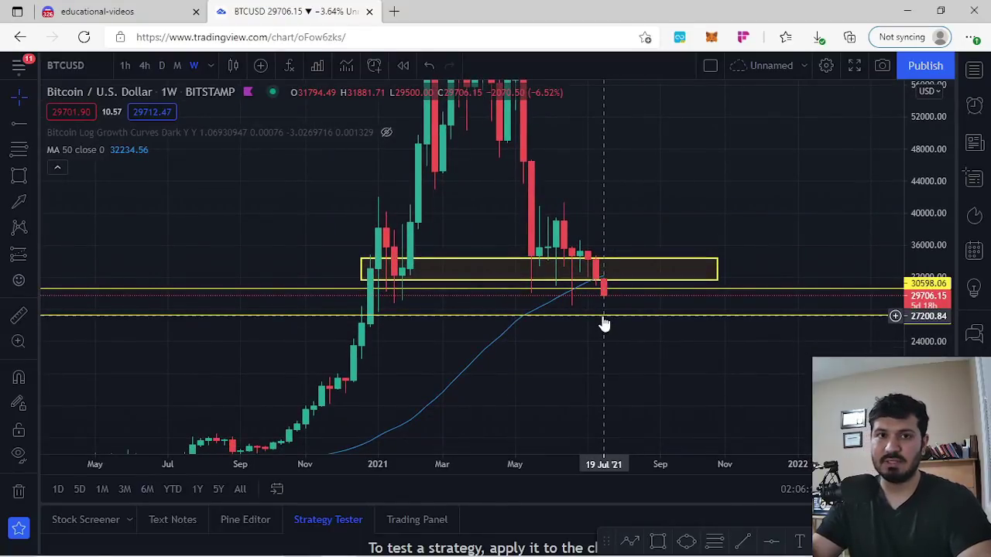
scroll(613, 318, up, 2)
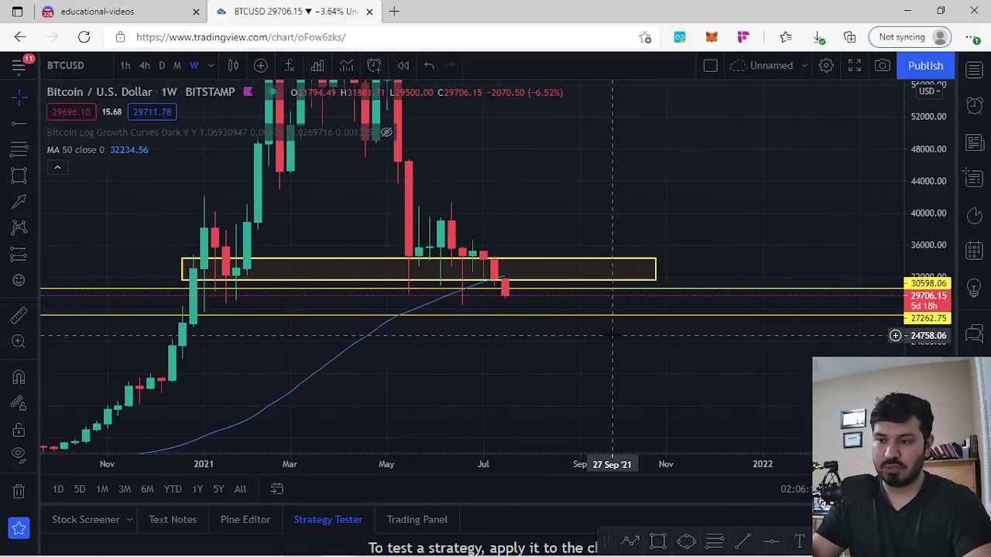
drag(612, 345, 643, 338)
drag(913, 323, 921, 250)
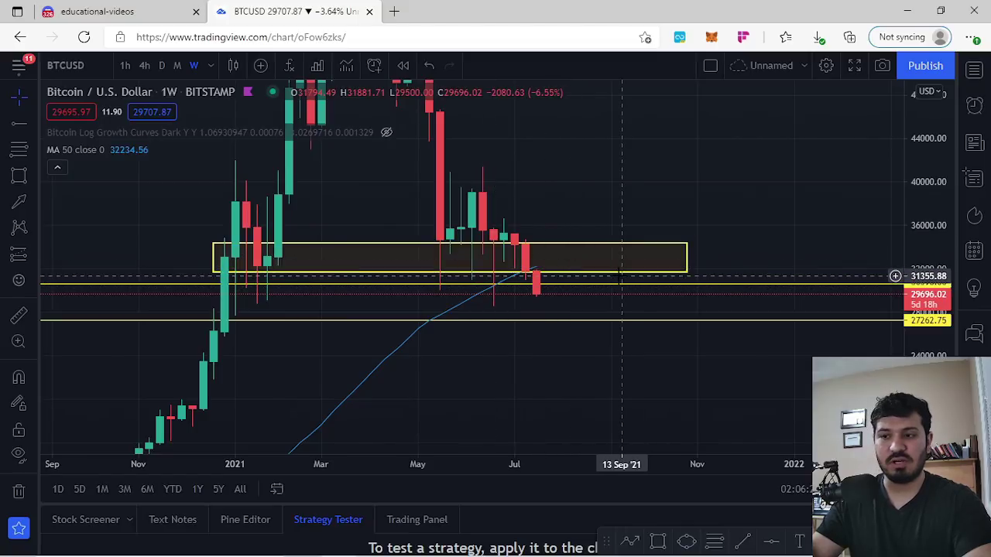
Delete the yellow rectangle above the two horizontal rays
click(622, 271)
key(Delete)
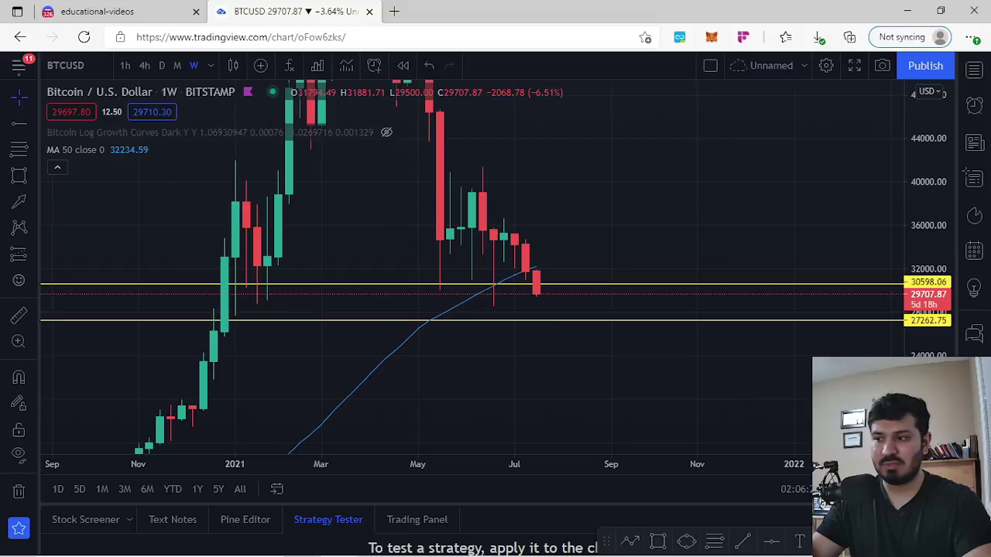
Switch the chart to the daily interval and rescale it to show the candles since May 2021 with both horizontal rays
drag(929, 364, 930, 181)
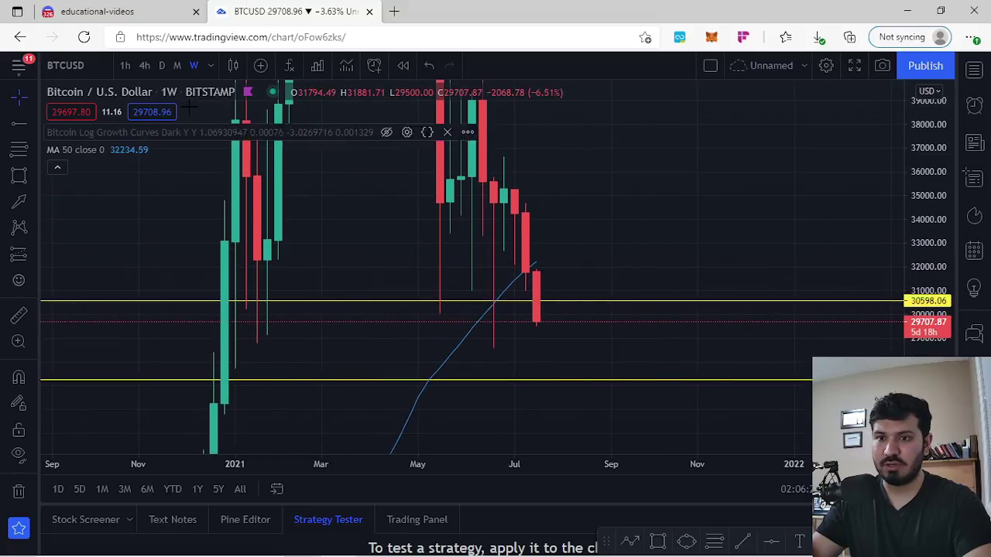
click(162, 65)
scroll(844, 333, down, 5)
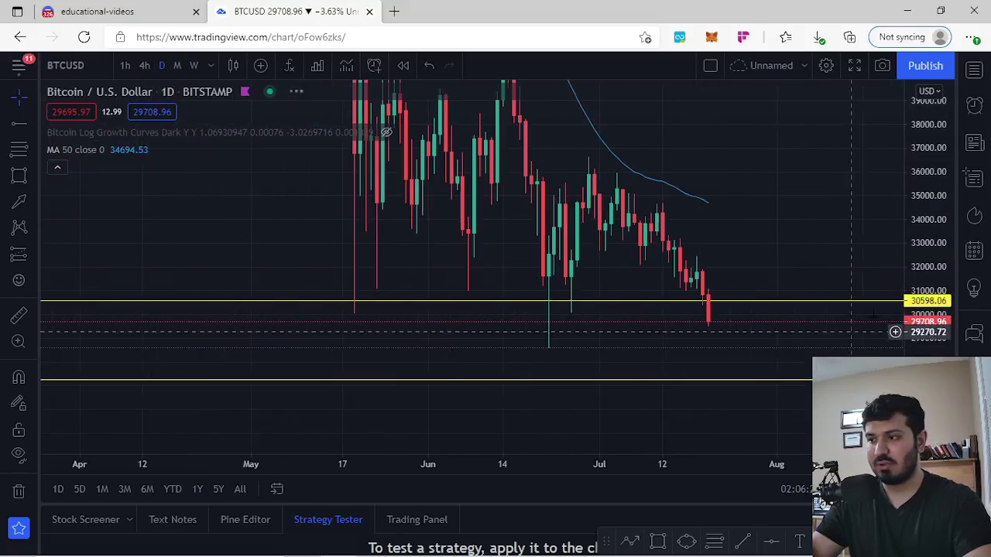
drag(929, 186, 930, 377)
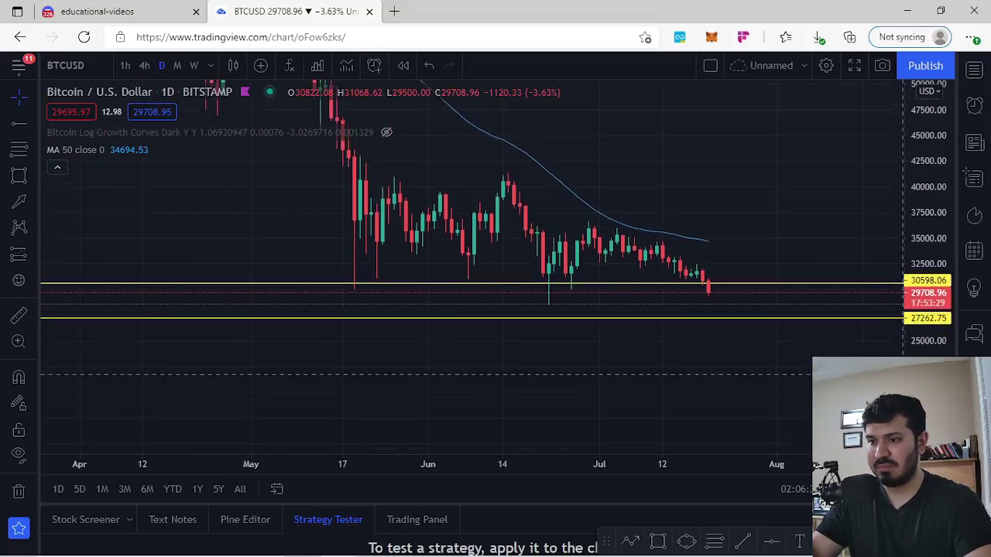
Draw a descending trend line under the daily lows from about 34,719 on 16 May 2021 to about 28,370 on 30 July 2021
click(32, 123)
click(66, 124)
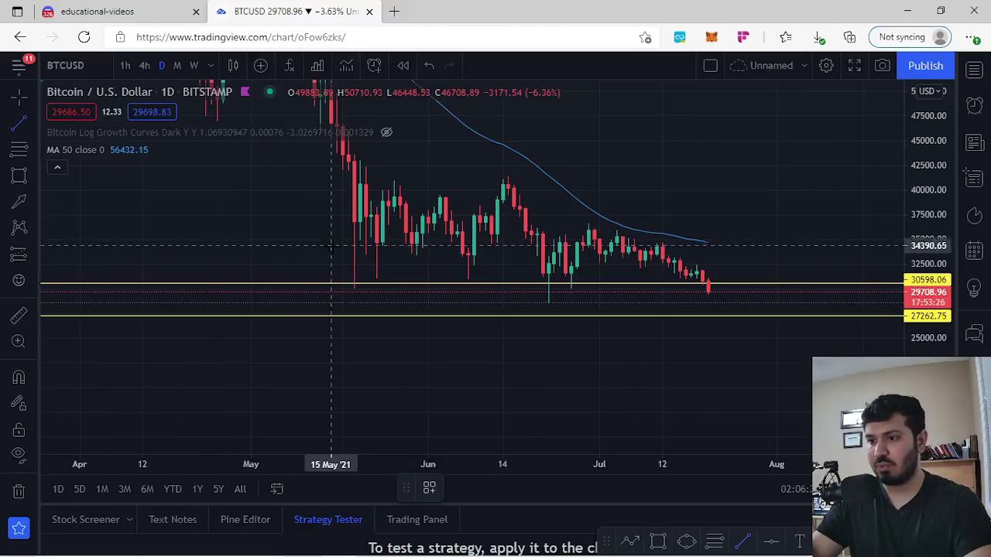
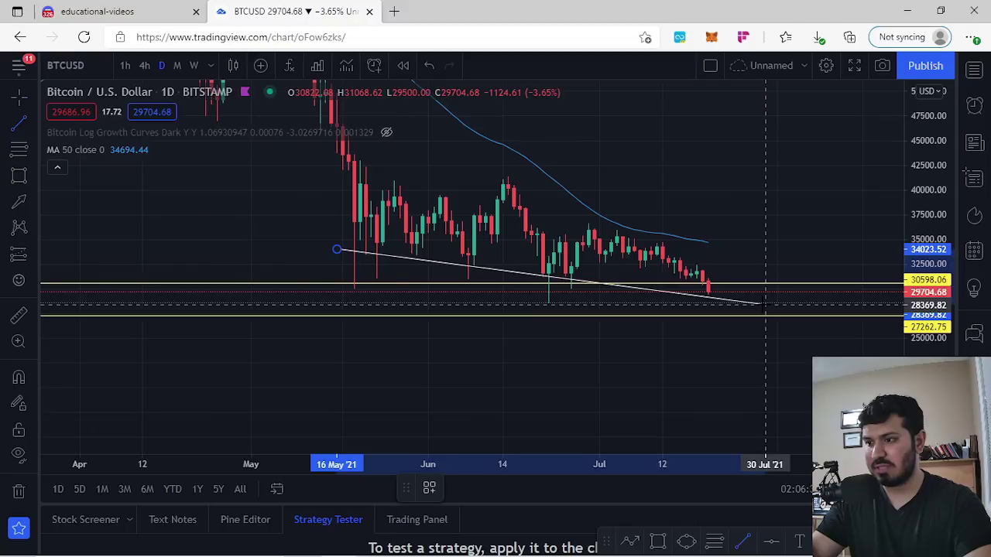
click(765, 306)
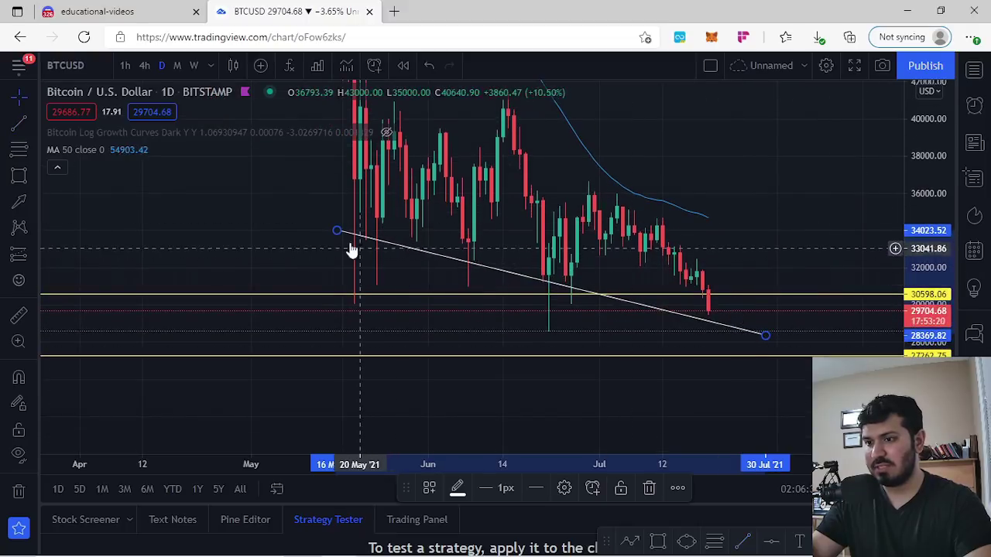
drag(337, 230, 337, 217)
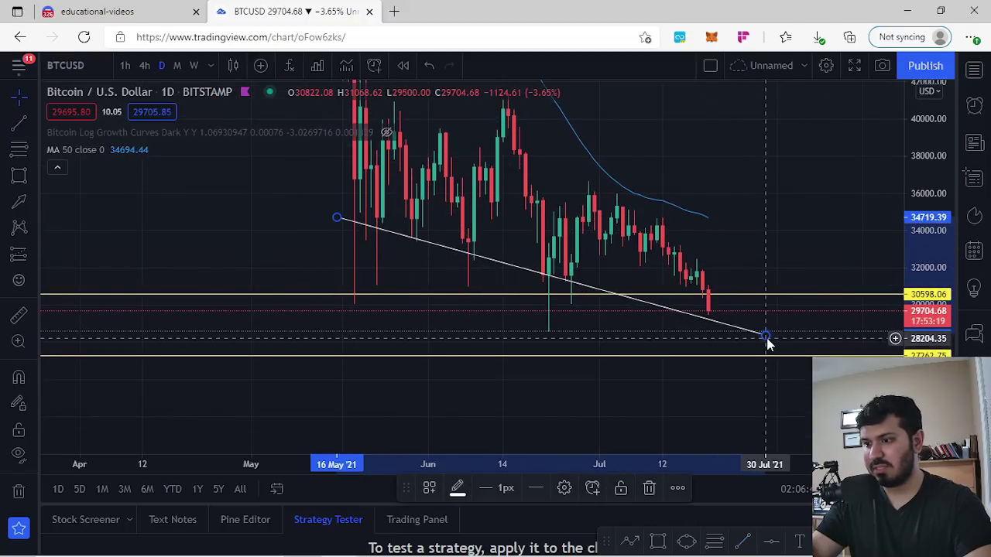
Finish the lower trend line and draw a descending upper trend line from about 41,239 on 18 May to about 31,758 on 5 August 2021
drag(767, 340, 766, 343)
click(769, 341)
drag(741, 209, 742, 253)
drag(913, 223, 923, 264)
click(18, 124)
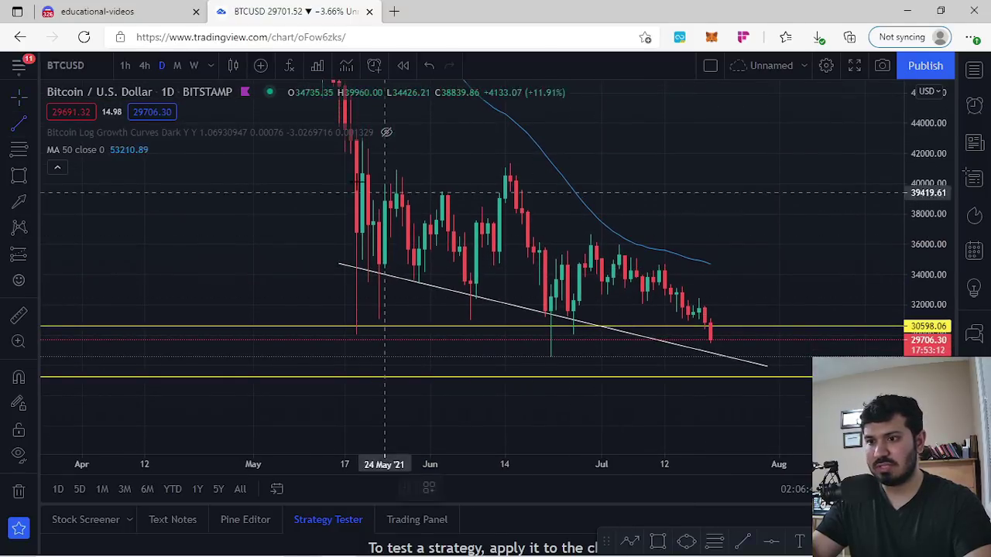
click(351, 165)
click(801, 308)
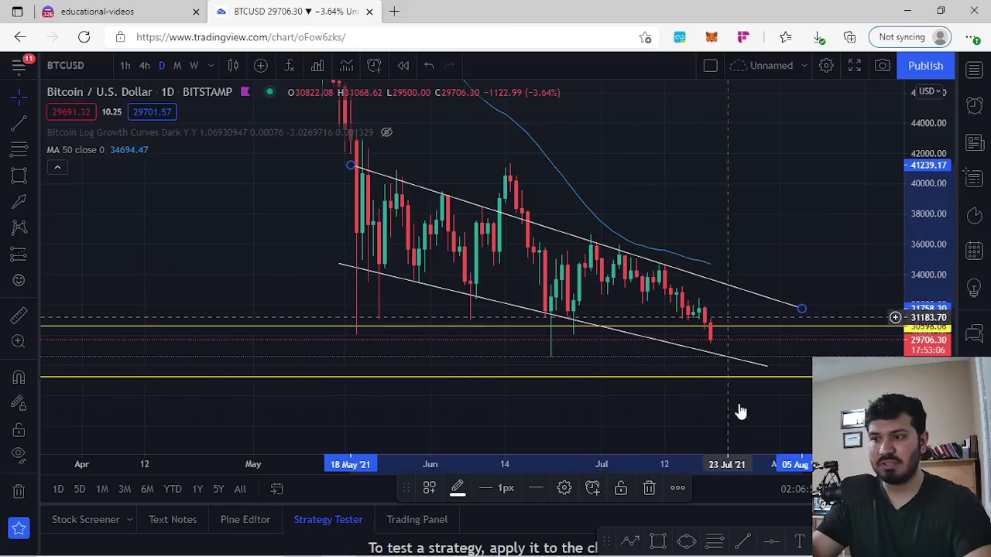
Draw a rising trend line under the recent lows from about 30,299 on 20 June to about 35,448 on 16 July 2021
drag(850, 343, 780, 315)
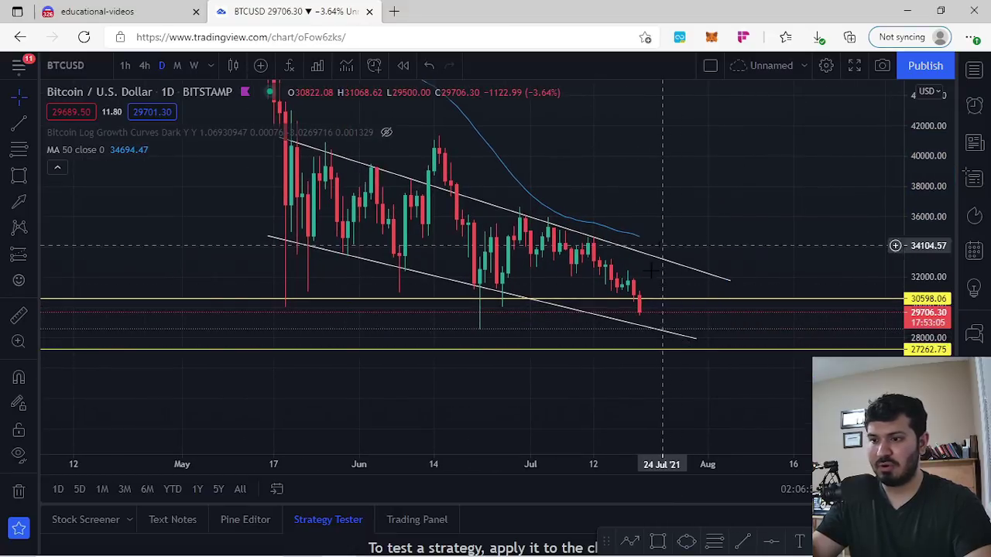
drag(928, 267, 927, 218)
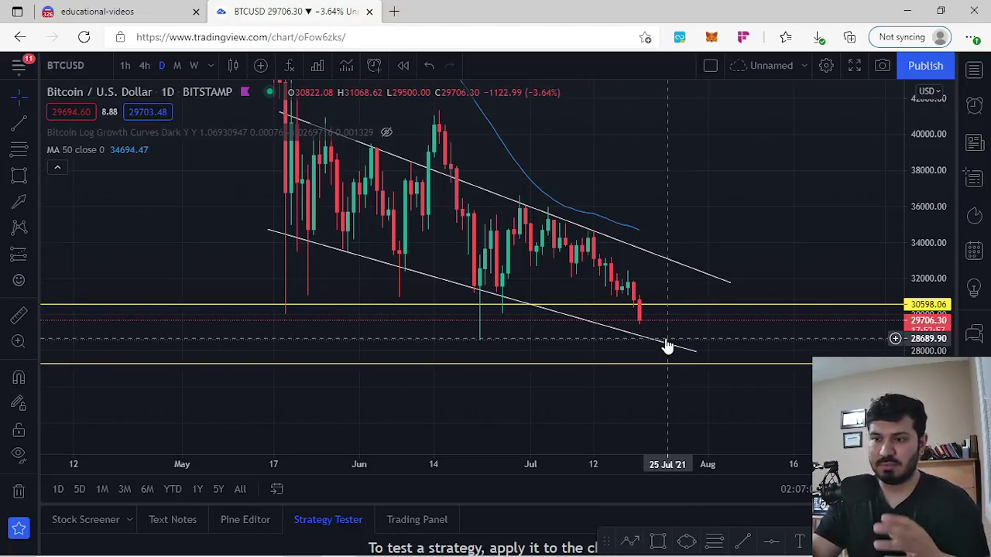
mouse_move(55, 136)
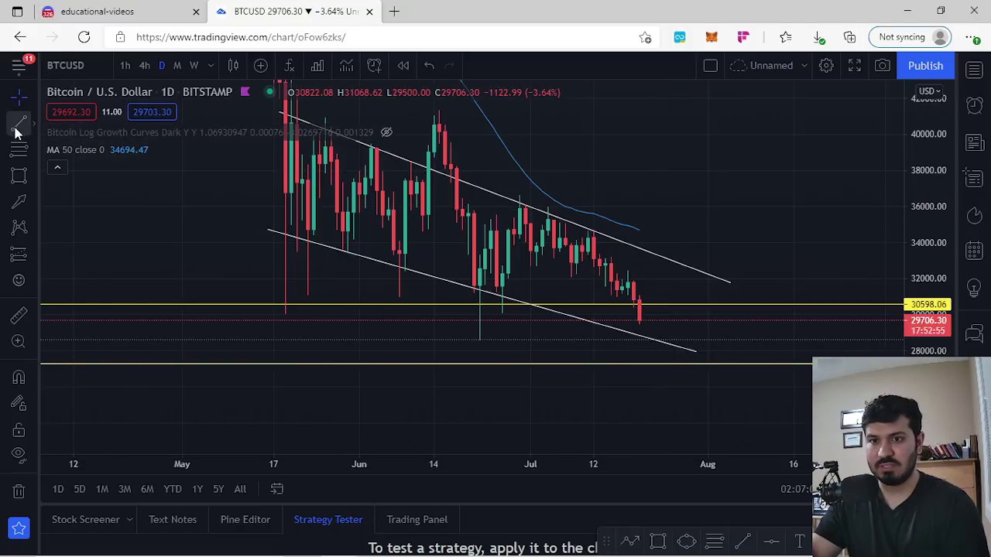
click(19, 124)
click(469, 310)
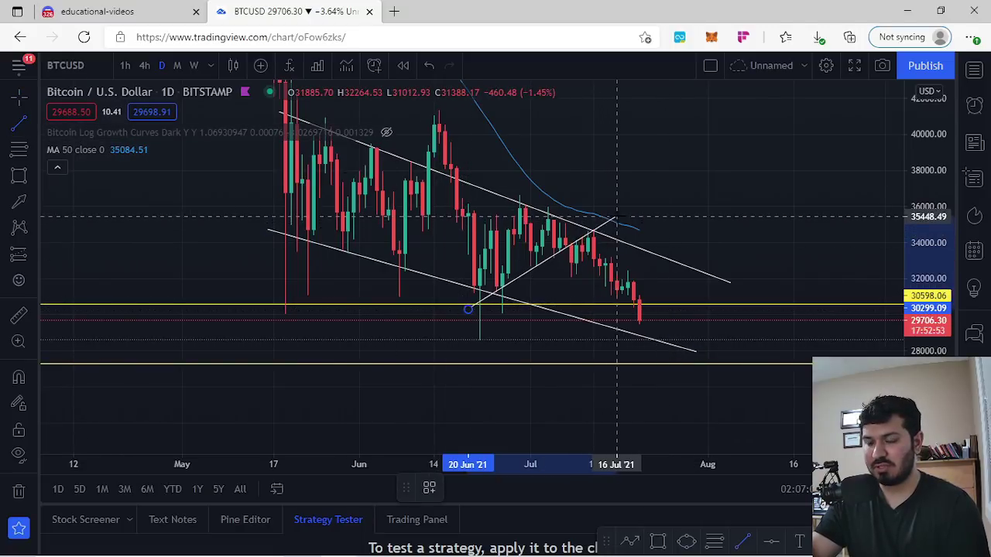
click(617, 217)
Draw a short descending trend line over the recent highs from about 36,500 in mid-June to about 35,200 in mid-July 2021, closing the triangle
key(alt+t)
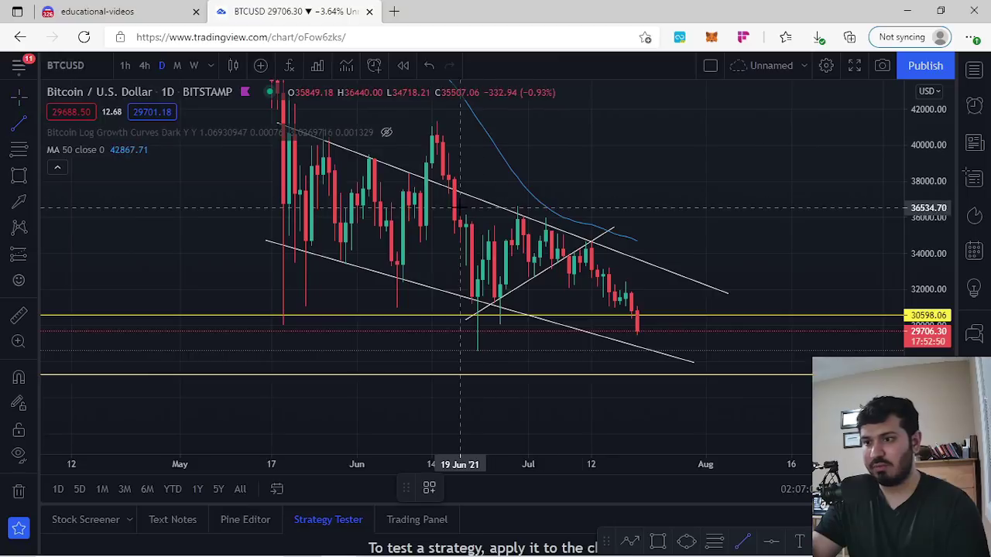
click(448, 208)
click(611, 230)
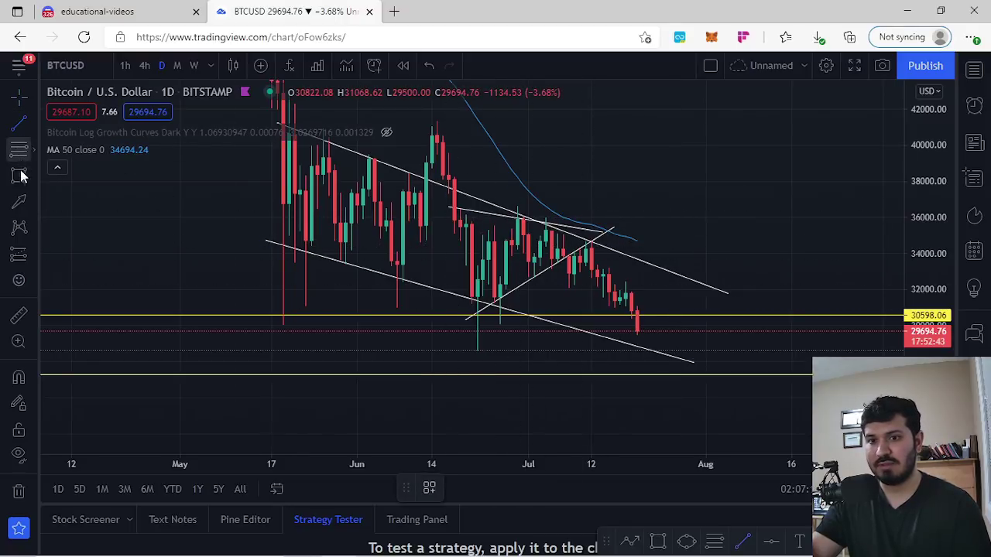
Illustrate the retest of the triangle near 12 July 2021 and the drop to about 30,580 on 19 July with two temporary arrows
click(597, 247)
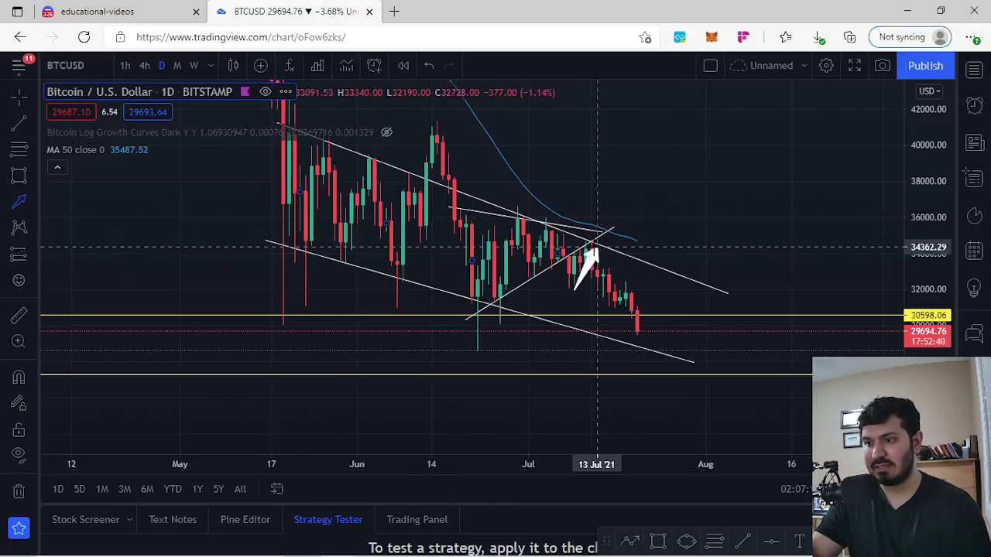
click(590, 248)
click(14, 202)
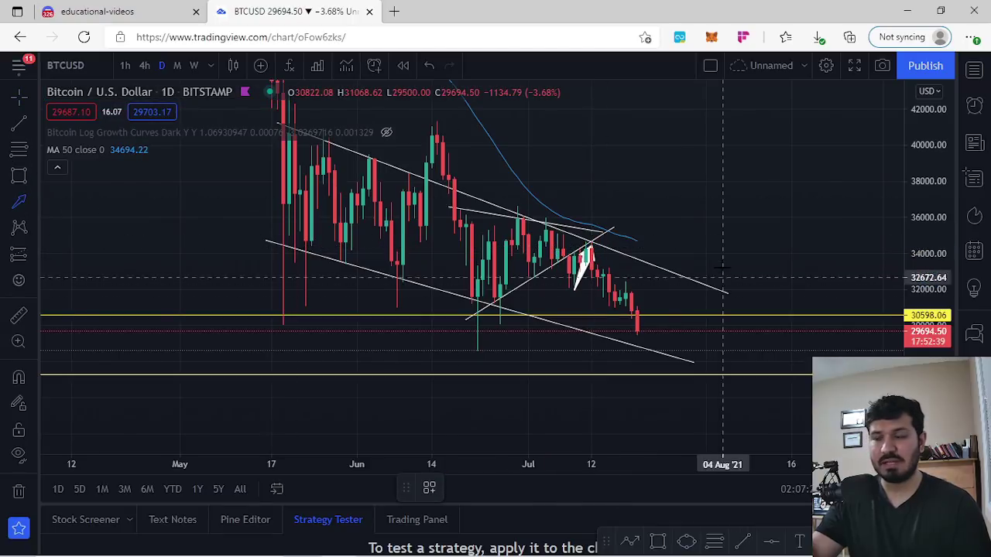
click(590, 248)
click(632, 313)
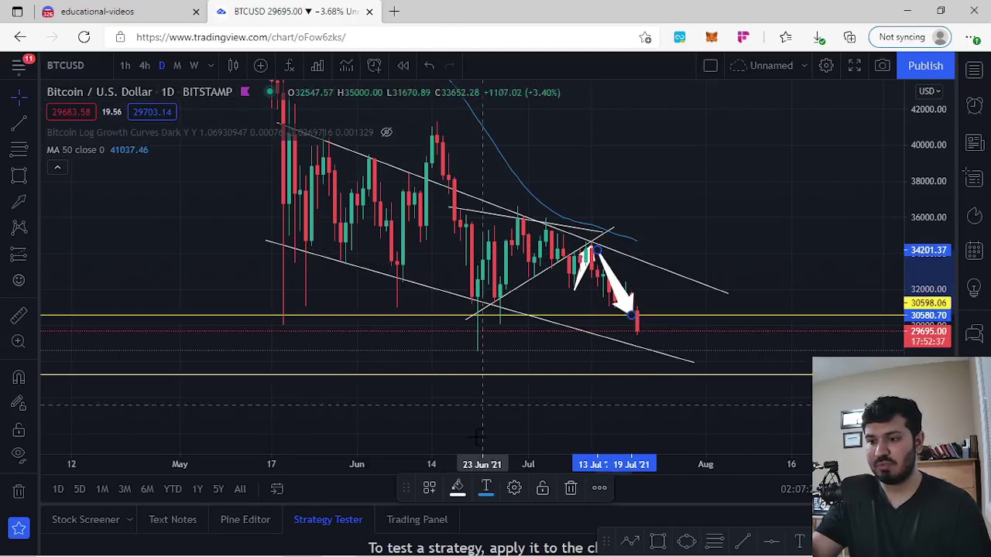
click(571, 489)
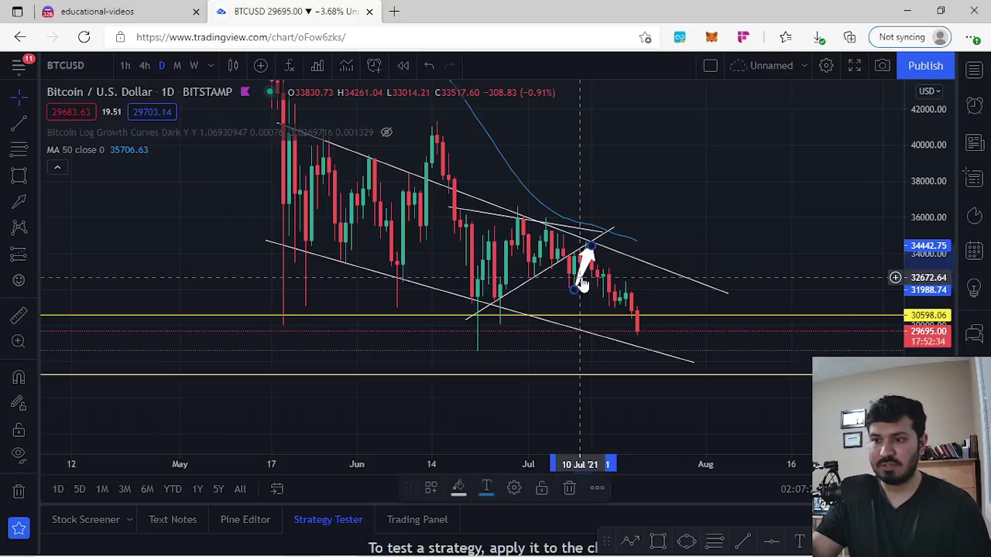
click(570, 489)
Draw a vertical line across the triangle from about 36,213 to 31,305 on 23 June 2021 and move it below the early-July breakdown
click(18, 123)
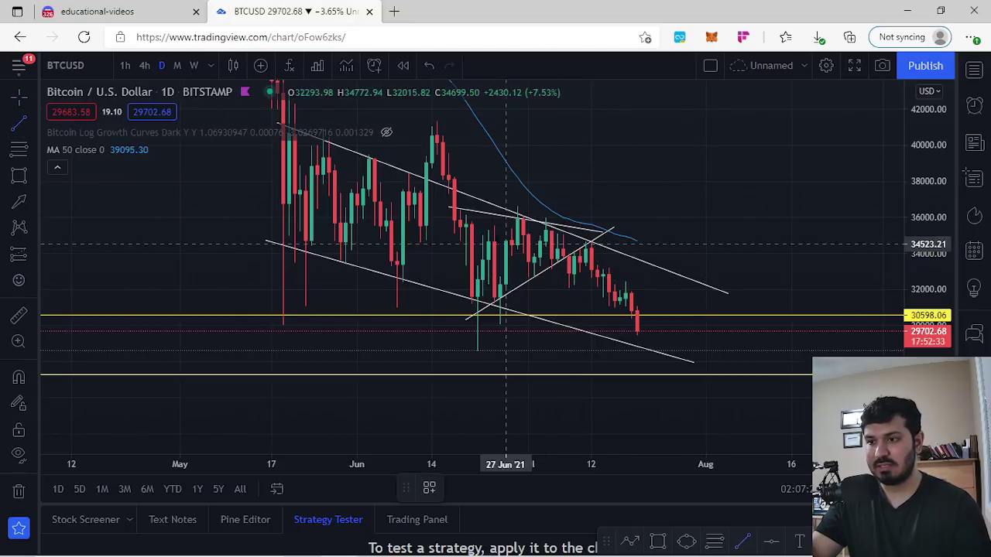
click(482, 215)
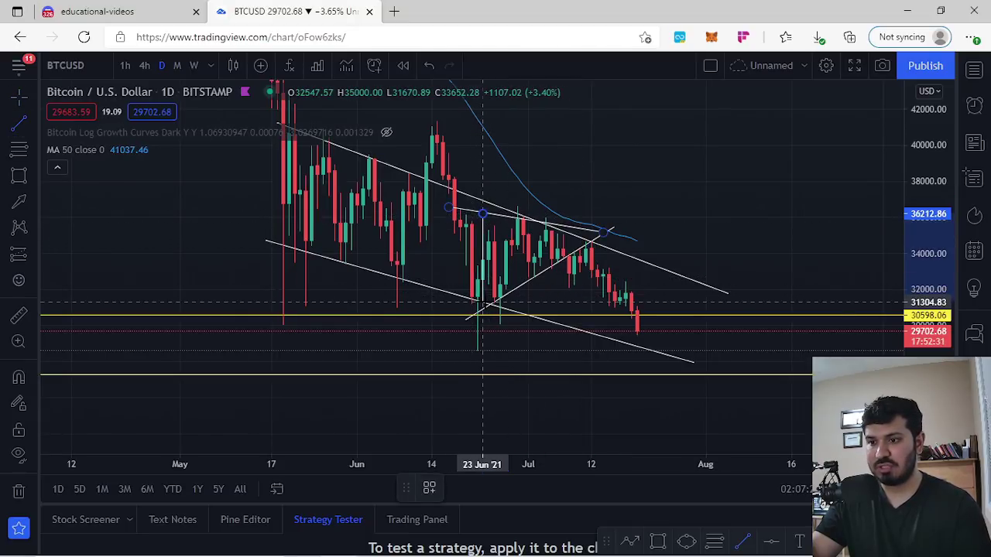
click(482, 302)
drag(482, 267, 570, 303)
click(592, 352)
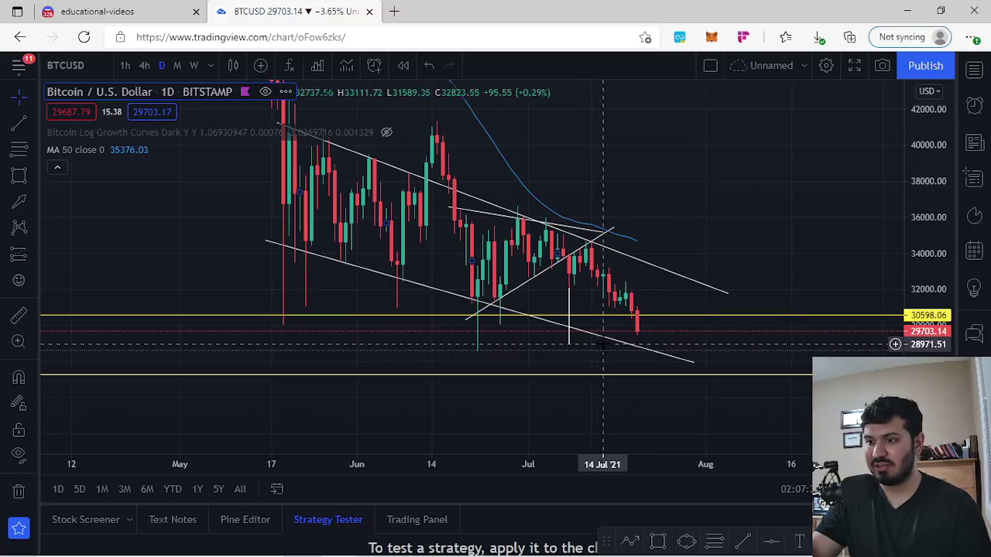
Circle the lower channel line below the latest candle with the Brush, and remove both the circle and the vertical height line
click(35, 197)
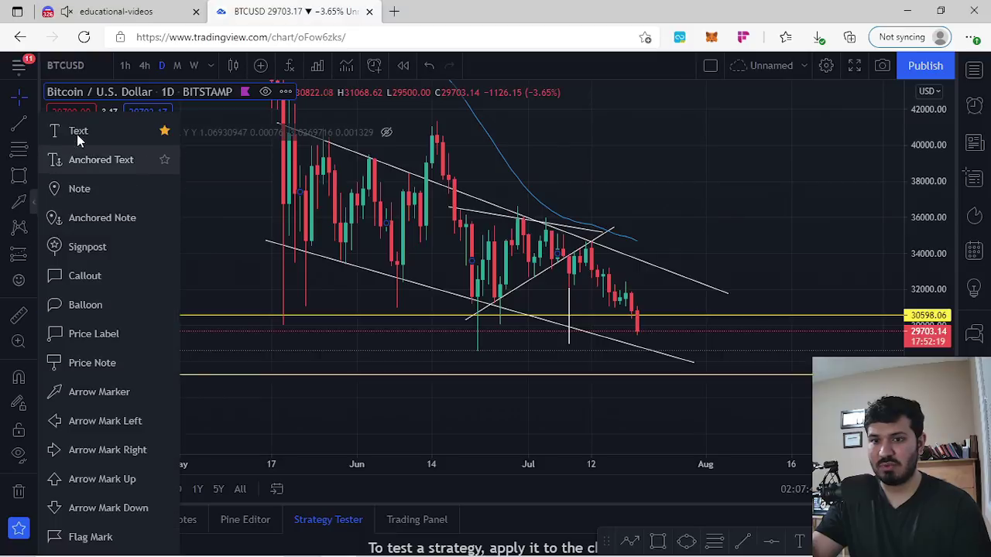
click(34, 177)
click(73, 176)
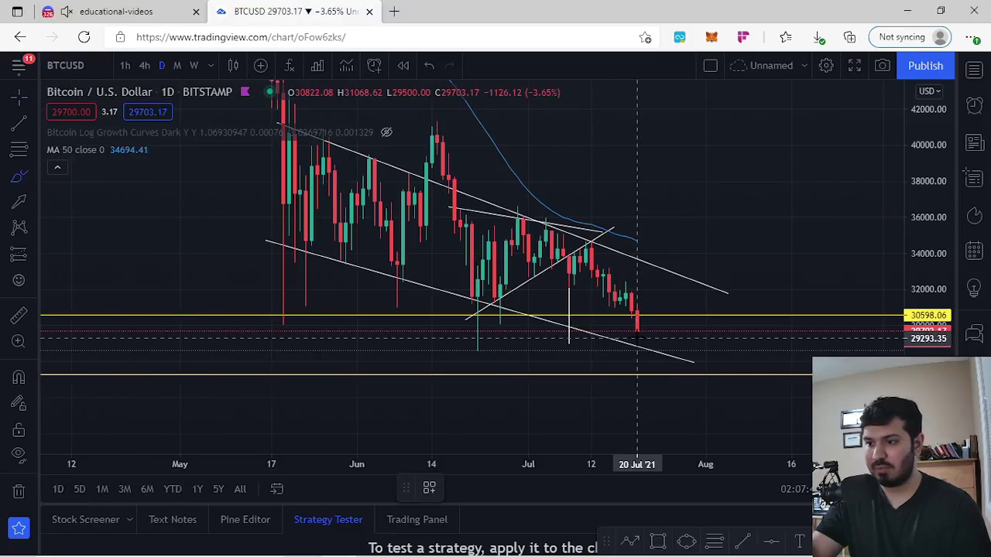
mouse_move(637, 338)
mouse_down()
mouse_move(625, 354)
mouse_move(649, 346)
mouse_move(617, 346)
mouse_move(626, 340)
mouse_up()
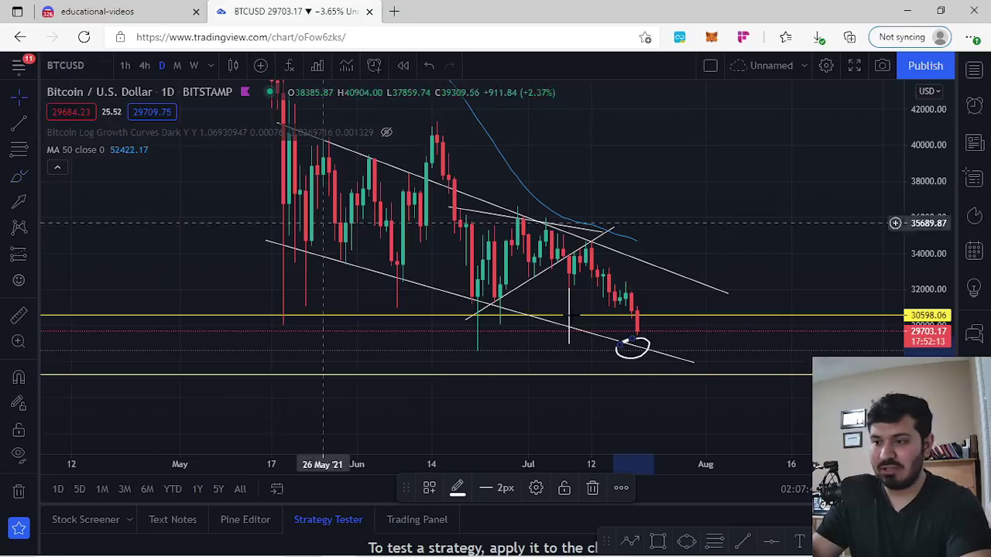
click(592, 487)
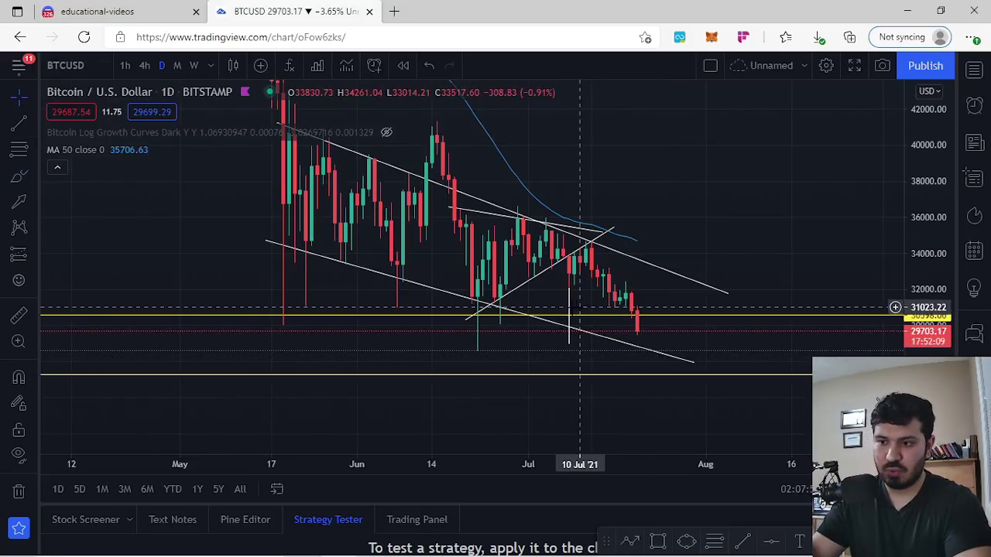
click(570, 314)
click(649, 488)
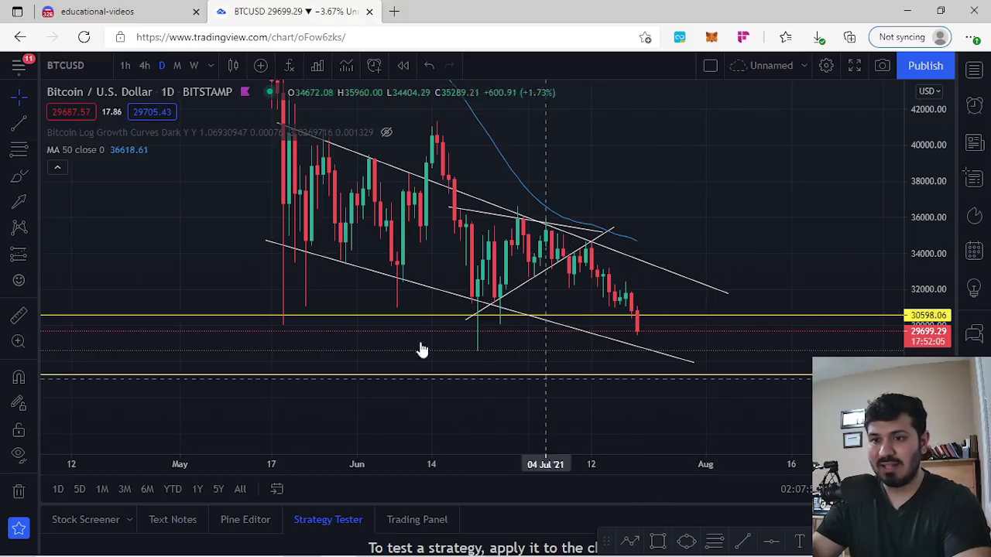
Show the hidden Bitcoin Log Growth Curves indicator over the daily candles back to 2019
click(386, 132)
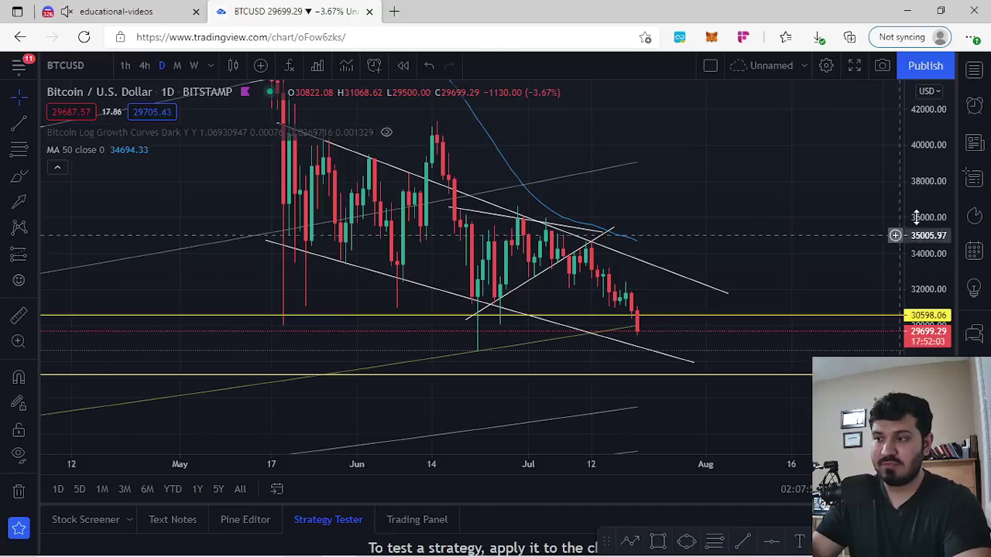
scroll(839, 374, down, 10)
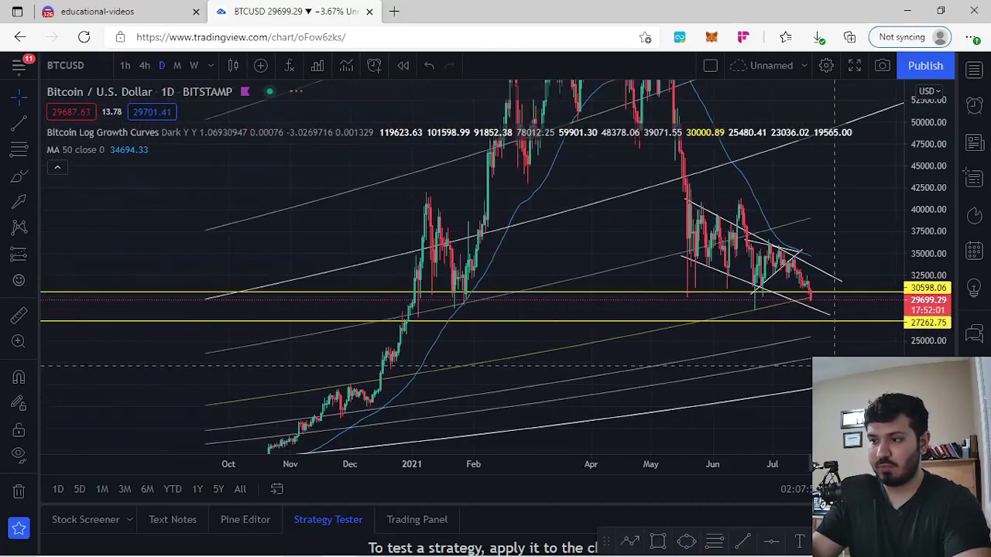
drag(490, 380, 554, 194)
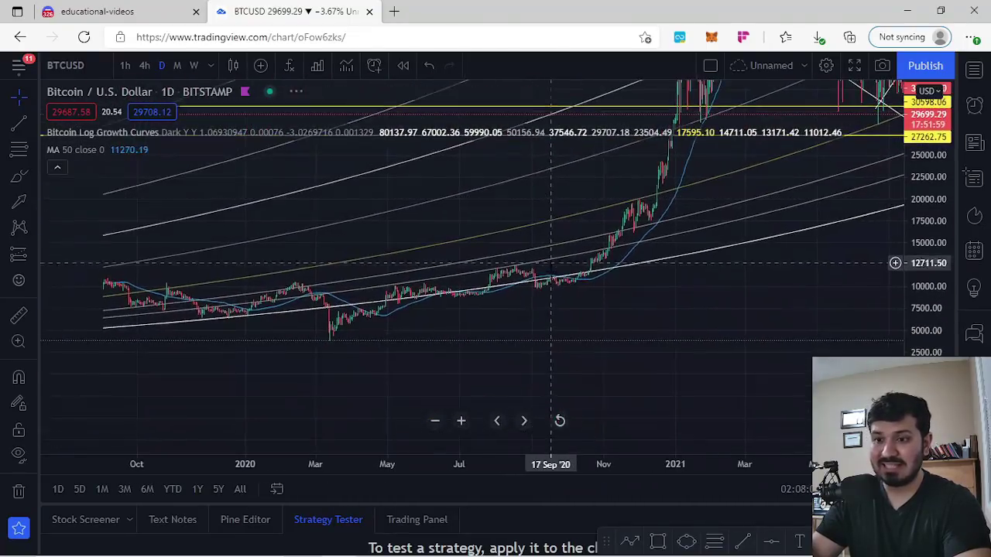
scroll(553, 275, down, 3)
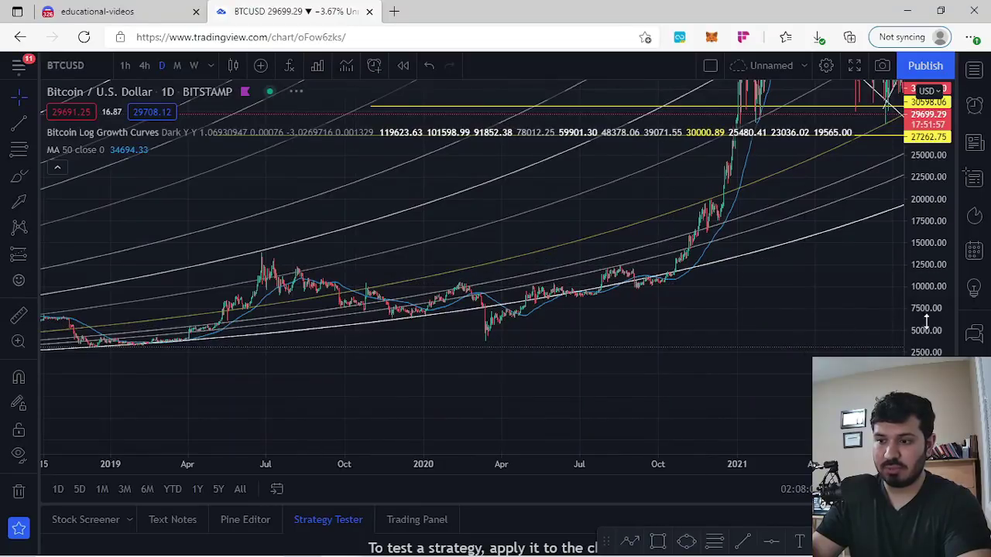
Examine how the daily candles from 2020 back to early 2016 sit against the log growth curves, especially the lowest curve
drag(927, 324, 846, 108)
scroll(392, 378, up, 4)
drag(224, 324, 644, 246)
scroll(489, 296, up, 4)
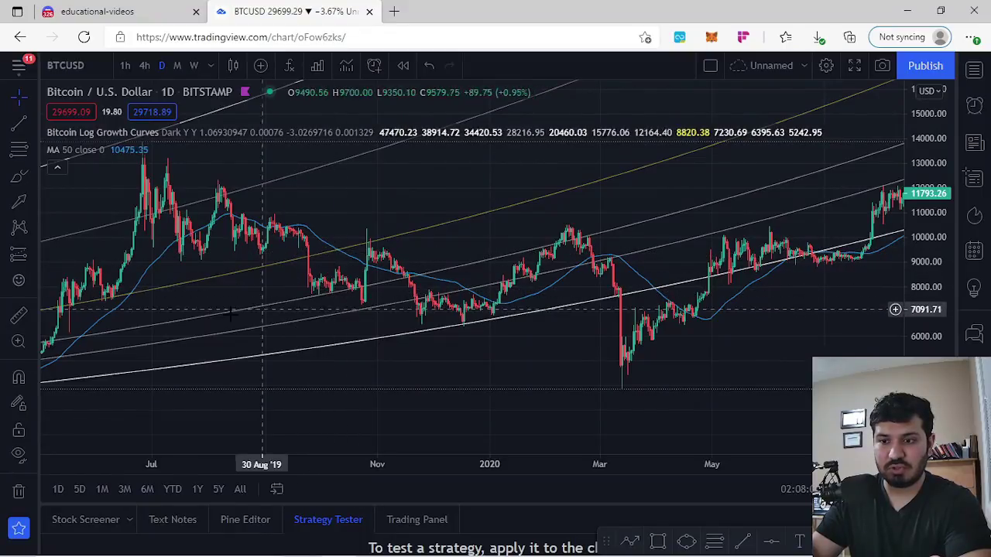
drag(225, 313, 627, 261)
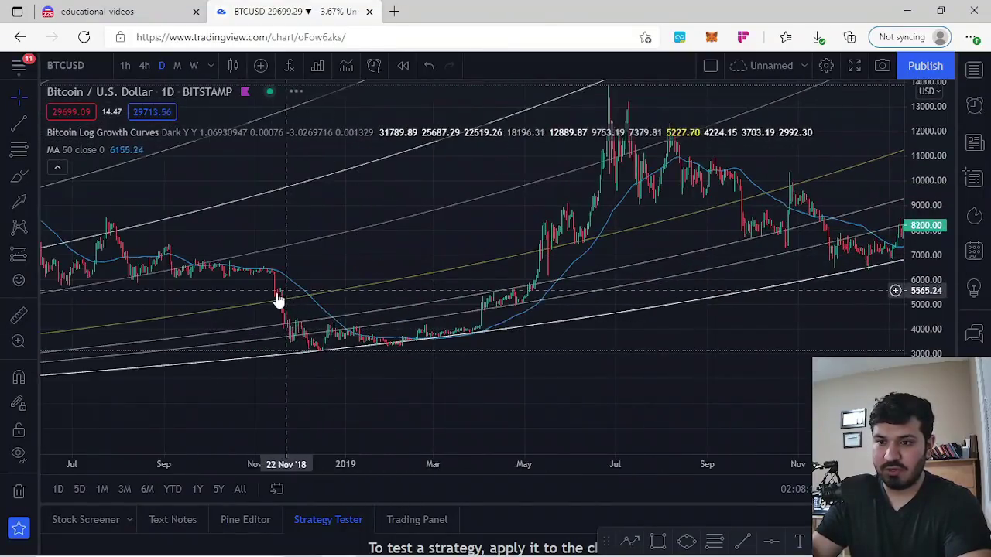
drag(280, 326, 749, 319)
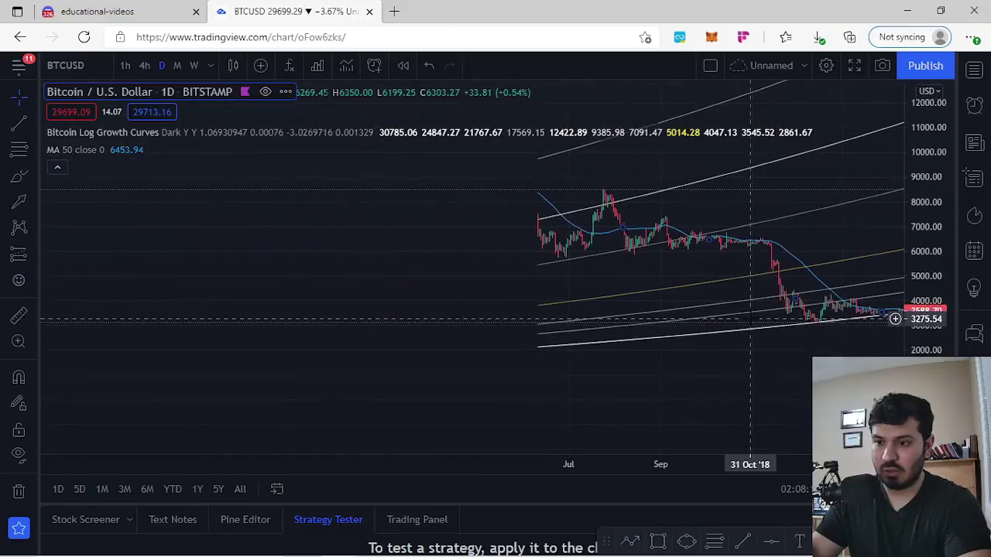
drag(466, 380, 861, 338)
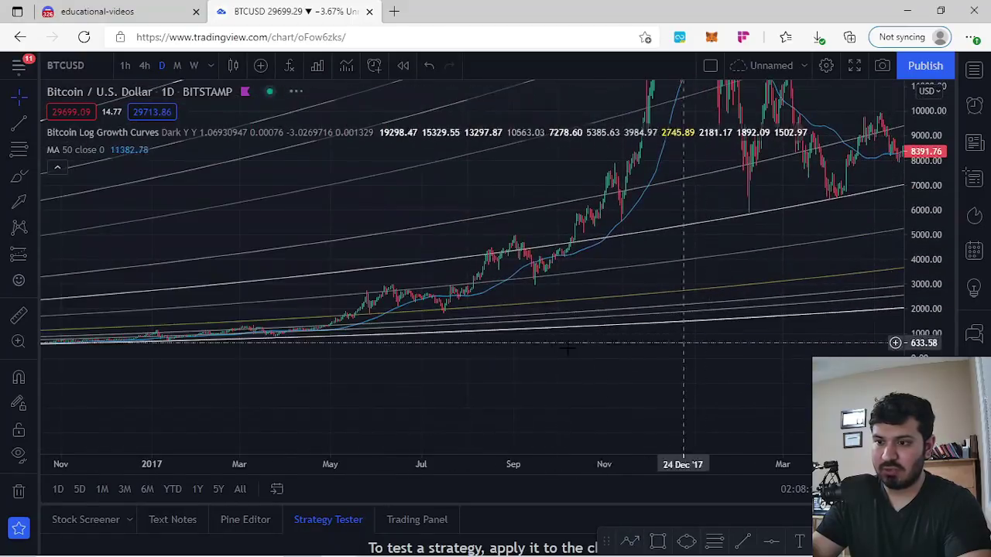
drag(599, 339, 848, 320)
drag(925, 361, 922, 172)
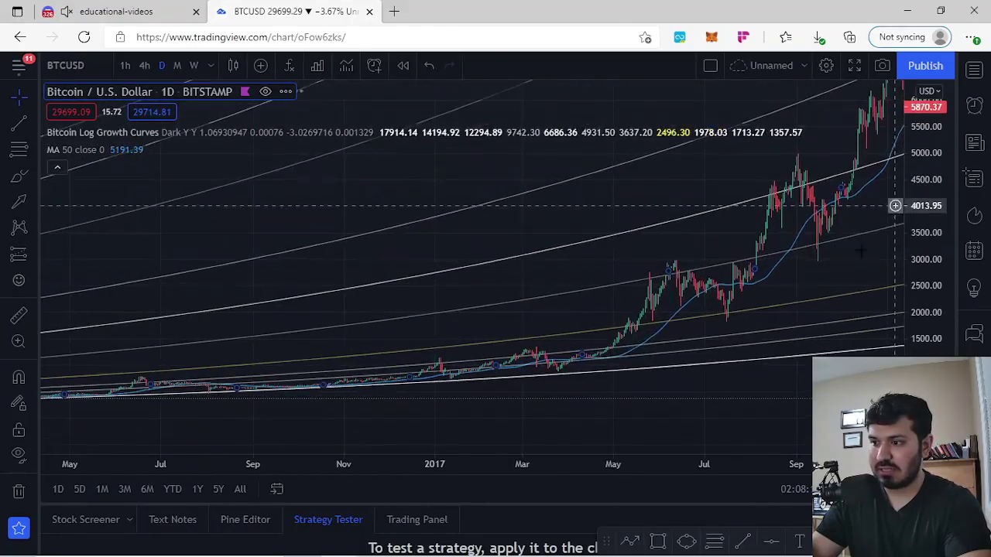
drag(726, 328, 865, 277)
drag(750, 306, 614, 355)
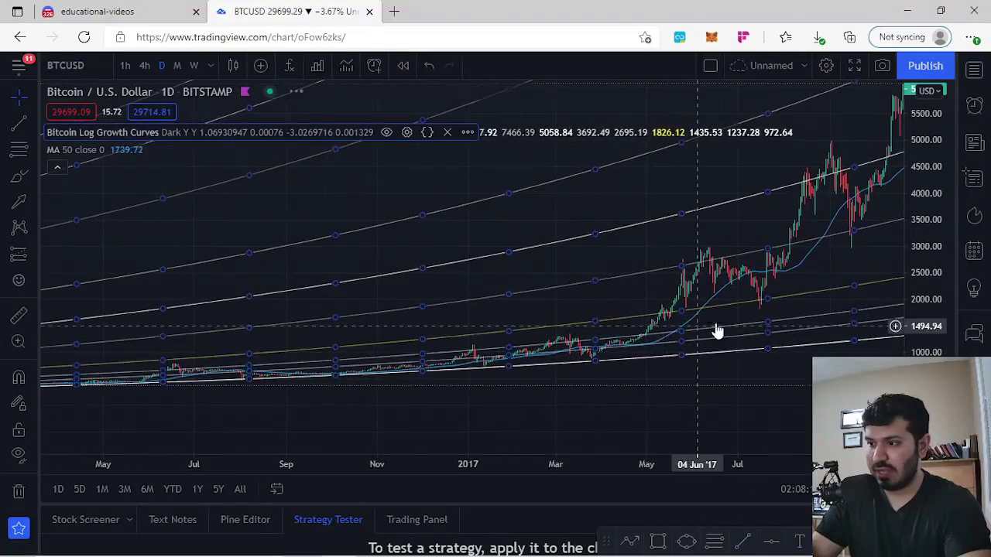
scroll(704, 325, up, 3)
drag(438, 361, 844, 333)
drag(924, 295, 924, 183)
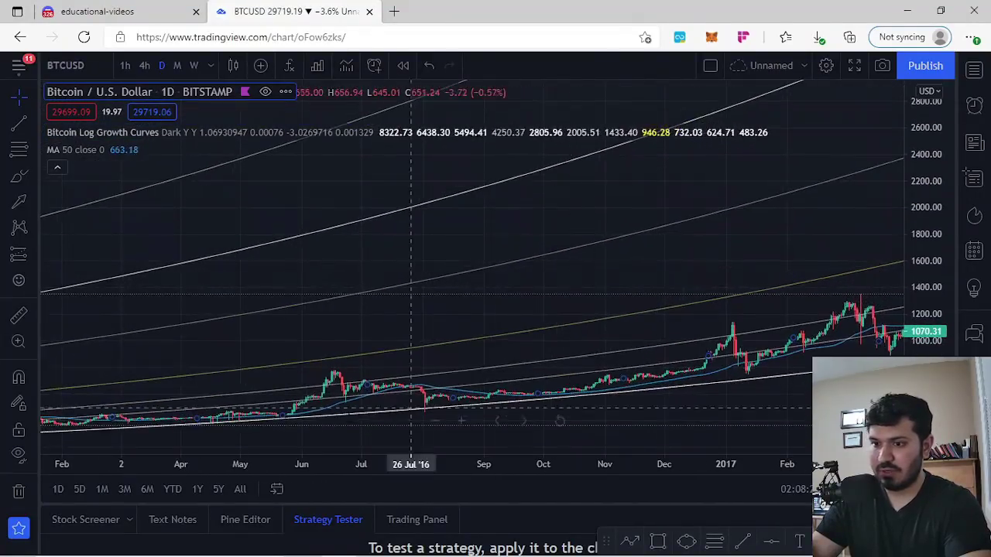
drag(325, 368, 569, 310)
Examine the daily candles against the lower growth curves from 2017 forward to July 2021, including the late-2018 drop
drag(712, 333, 250, 451)
drag(755, 279, 87, 348)
drag(920, 157, 878, 293)
drag(739, 281, 140, 374)
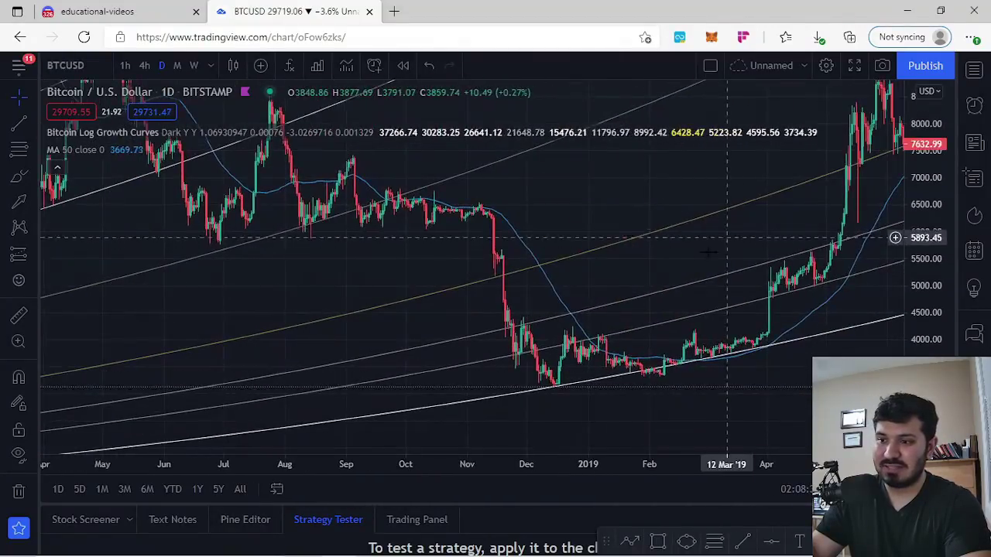
drag(727, 238, 476, 320)
drag(912, 184, 900, 290)
drag(784, 345, 284, 476)
drag(804, 325, 254, 356)
drag(679, 166, 582, 372)
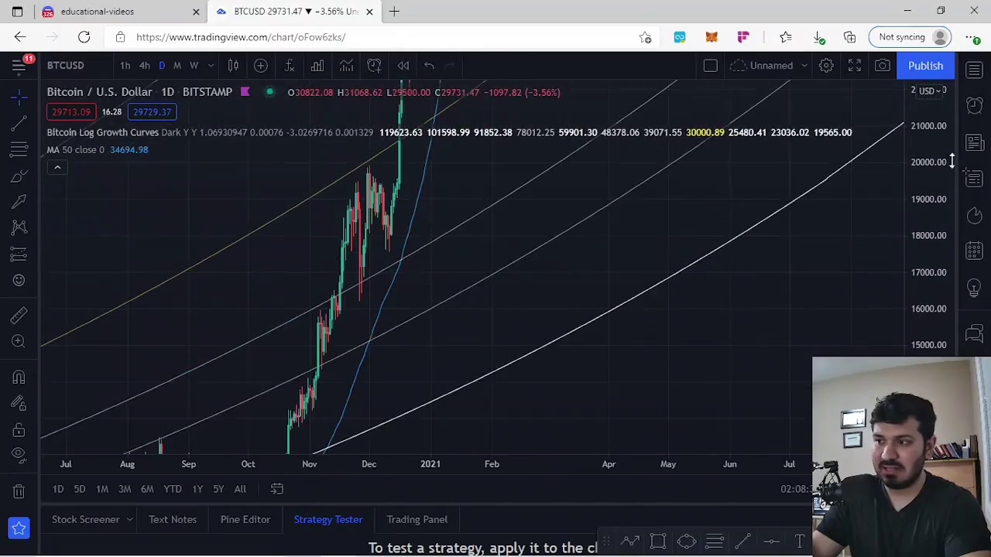
drag(947, 120, 910, 432)
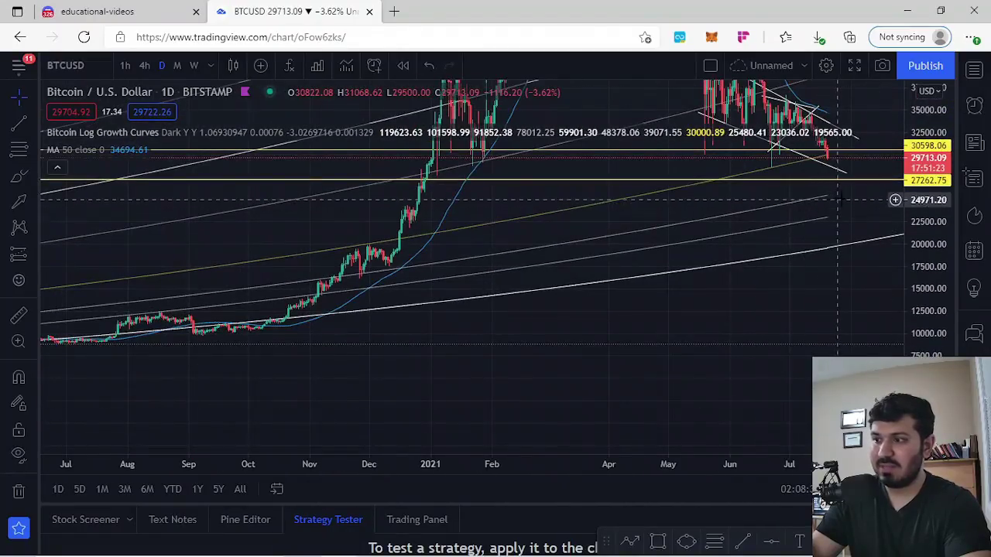
drag(801, 199, 699, 308)
scroll(699, 308, up, 3)
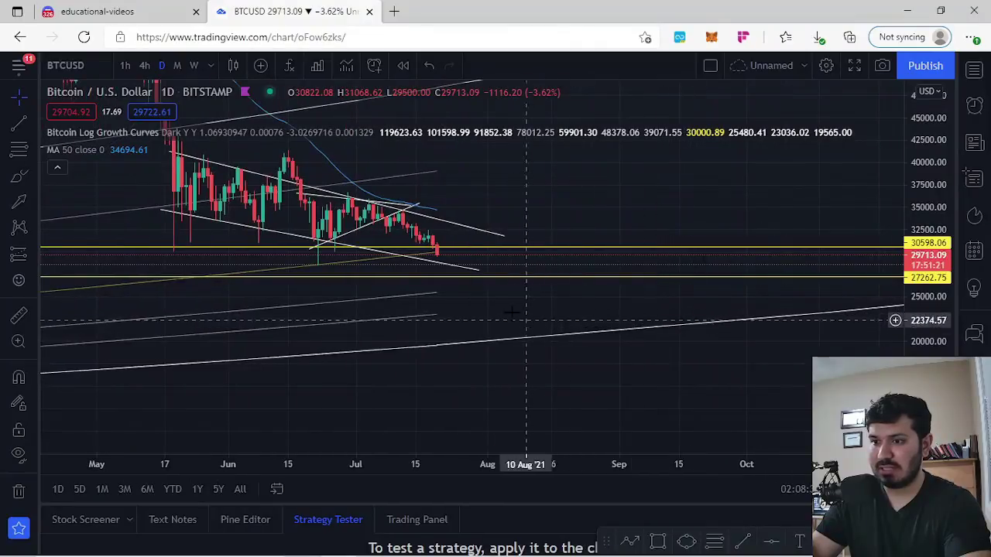
Circle the 22 June wick low and the latest candle with the Brush, and draw an upward arrow beside each
drag(507, 312, 576, 327)
drag(919, 356, 909, 116)
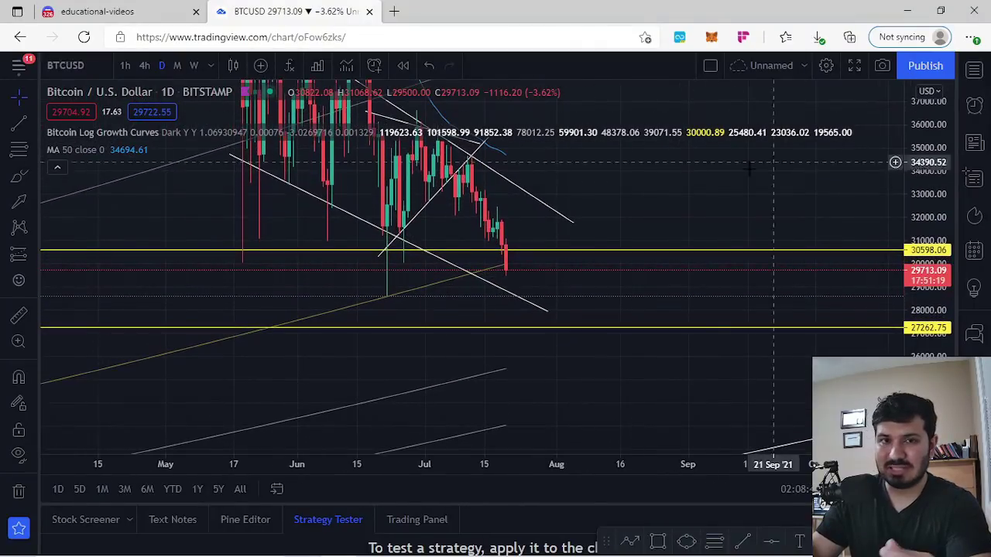
scroll(571, 256, up, 2)
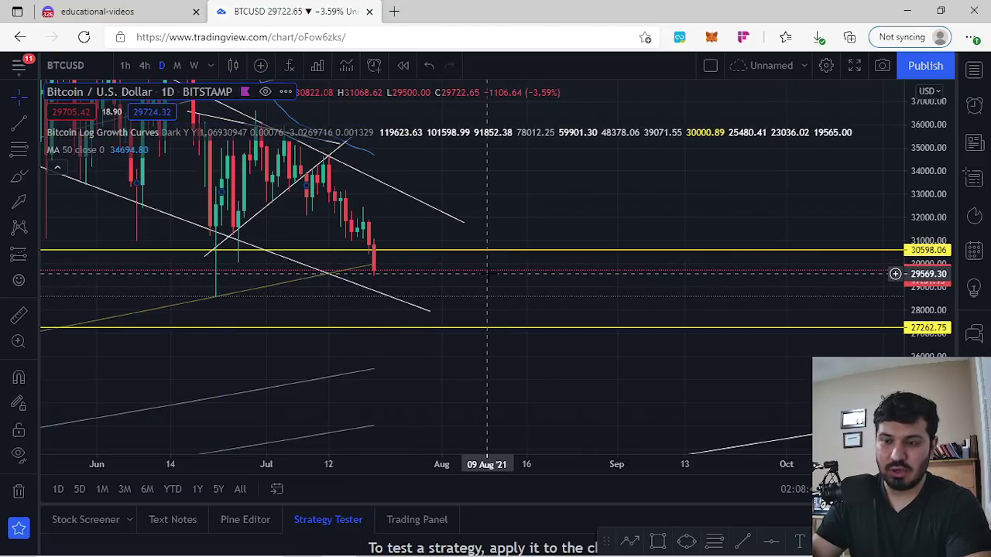
drag(432, 283, 515, 324)
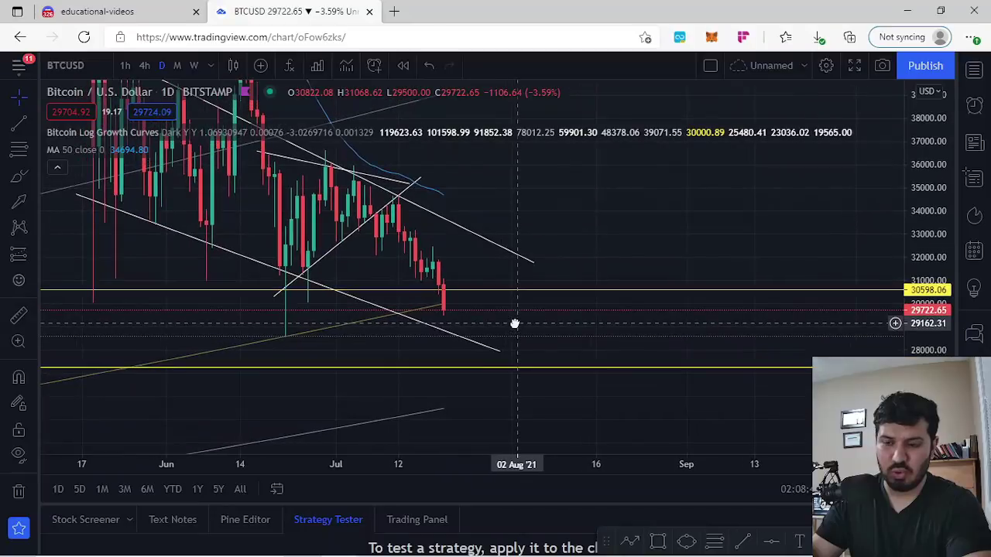
click(19, 176)
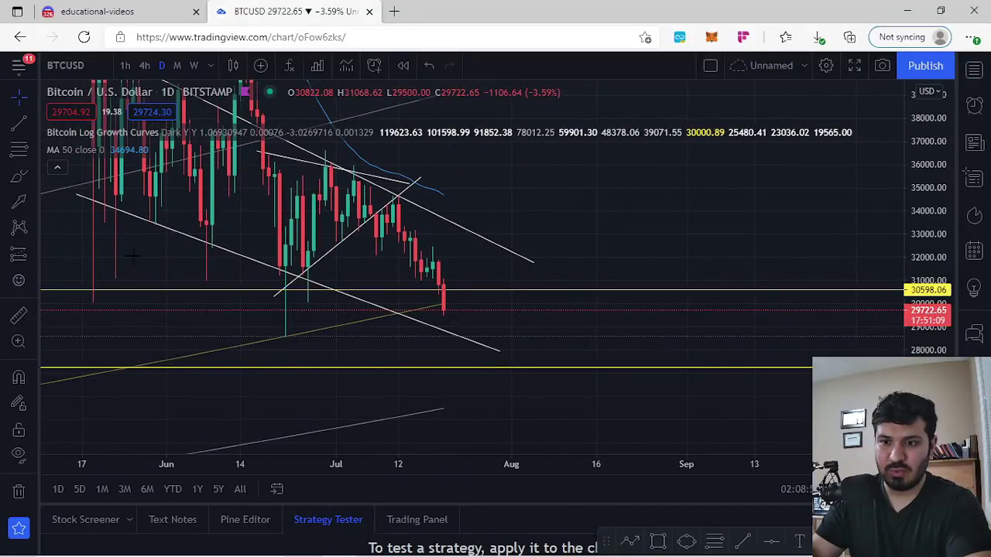
mouse_move(274, 331)
mouse_down()
mouse_move(279, 348)
mouse_move(302, 338)
mouse_move(274, 326)
mouse_move(245, 281)
mouse_move(275, 272)
mouse_up()
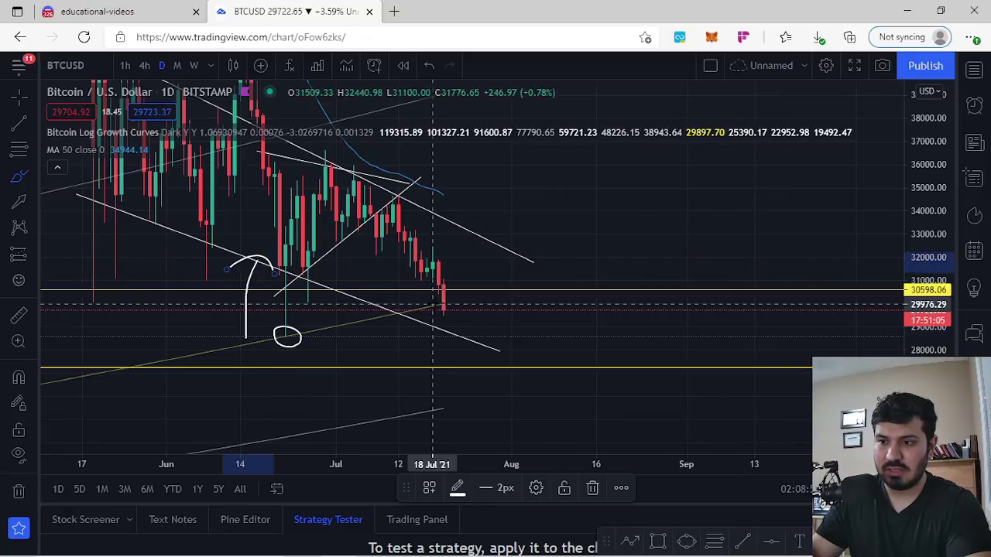
mouse_move(443, 298)
mouse_down()
mouse_move(432, 308)
mouse_move(449, 317)
mouse_up()
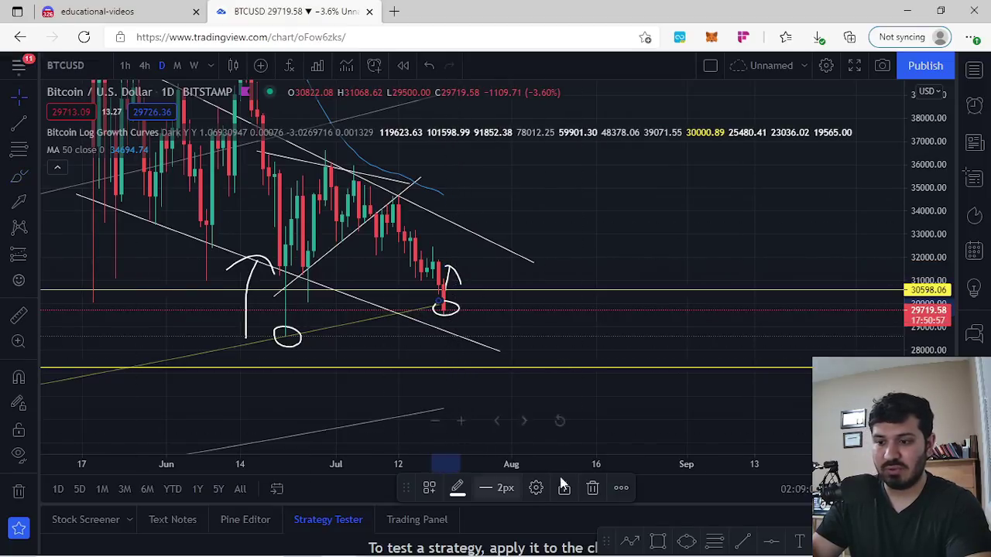
Remove both brushed circles, the arrow at the latest candle and the shaft of the June arrow
click(528, 382)
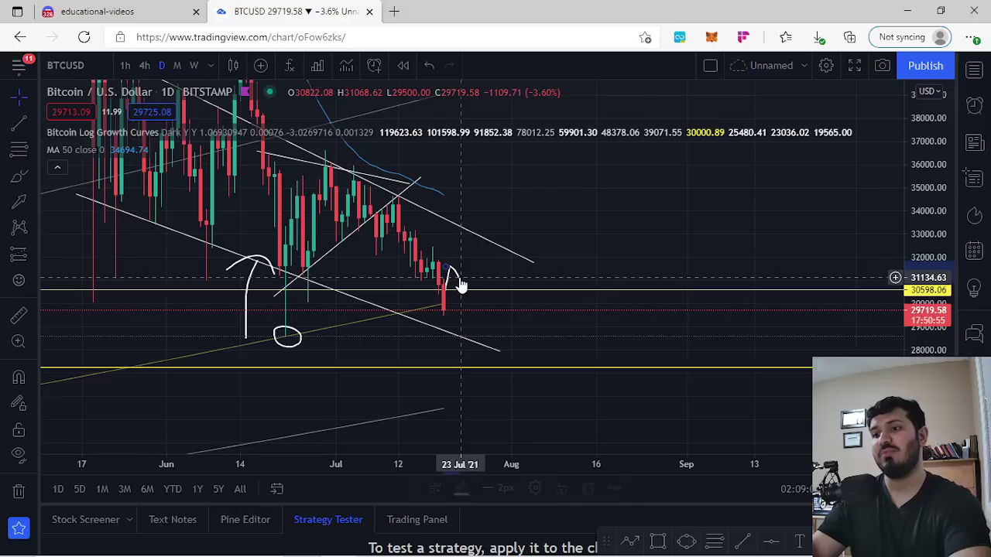
click(592, 489)
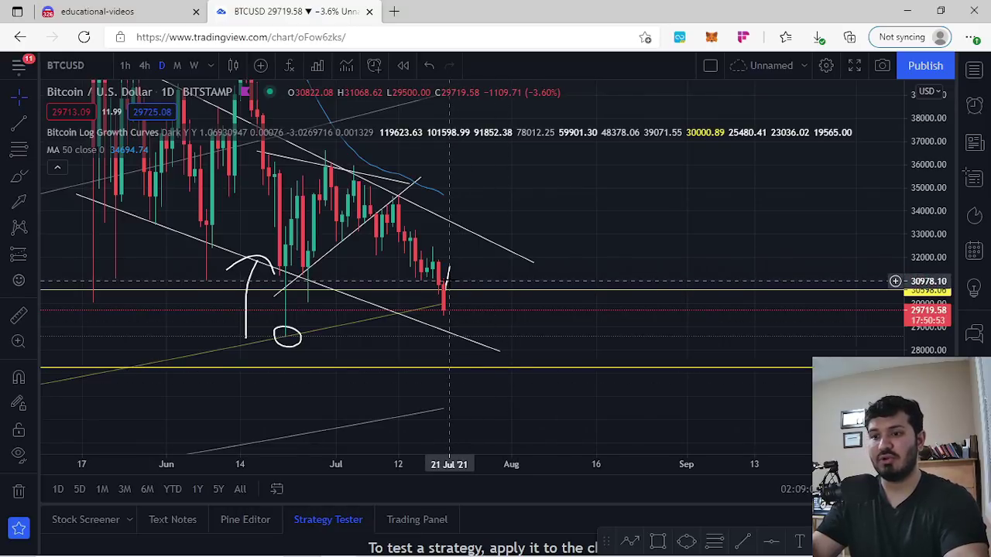
click(591, 489)
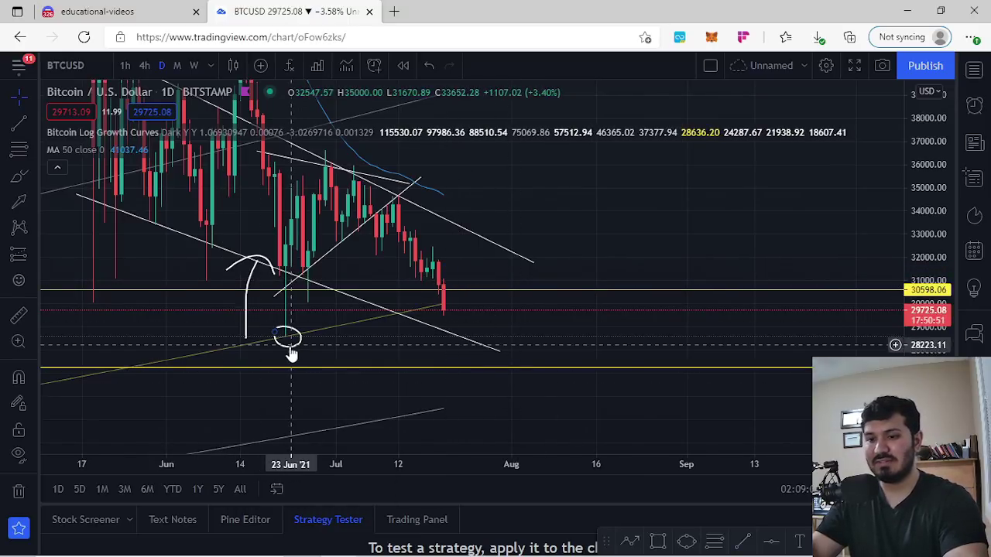
click(592, 489)
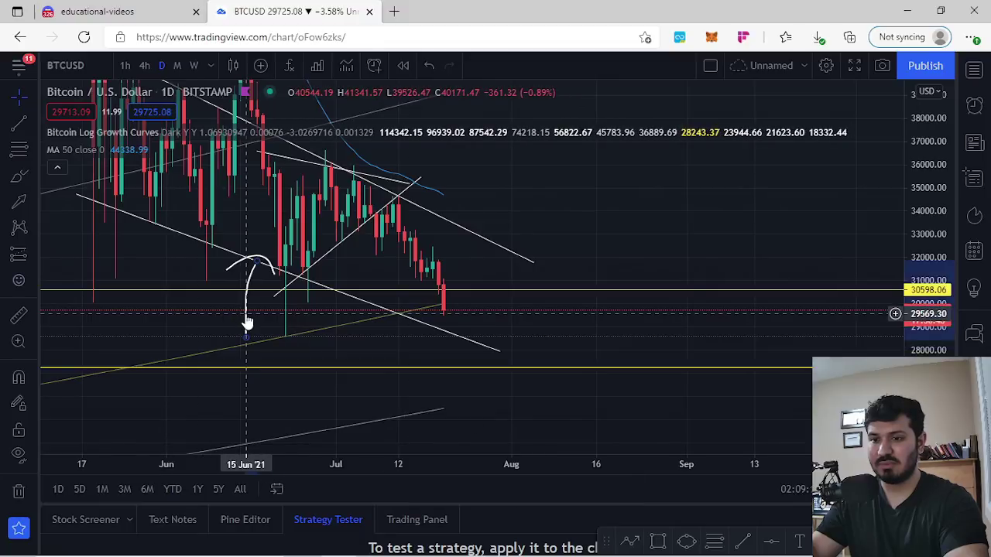
click(594, 492)
Delete the two trendlines of the breakdown triangle, keeping the descending channel
scroll(618, 309, up, 4)
drag(594, 218, 775, 280)
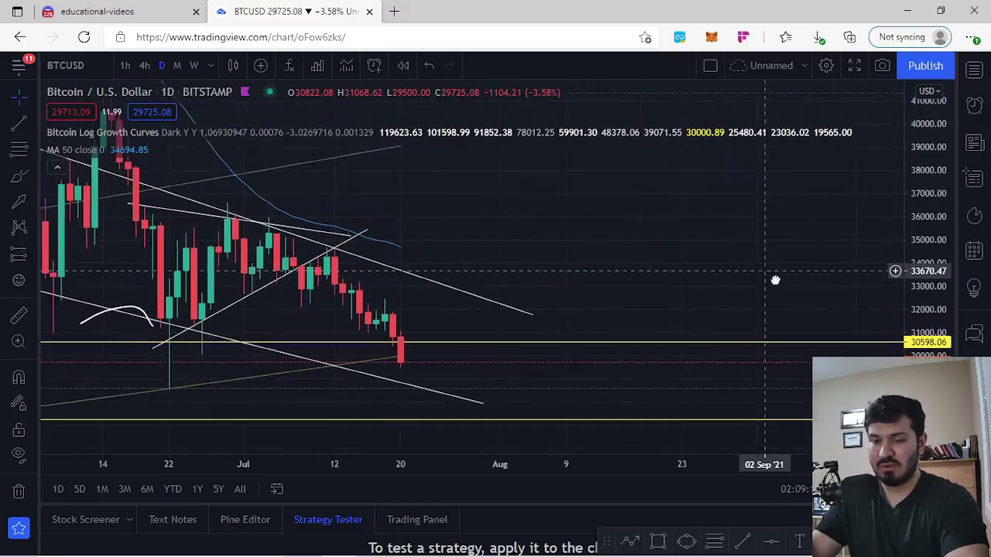
scroll(777, 293, down, 4)
click(500, 291)
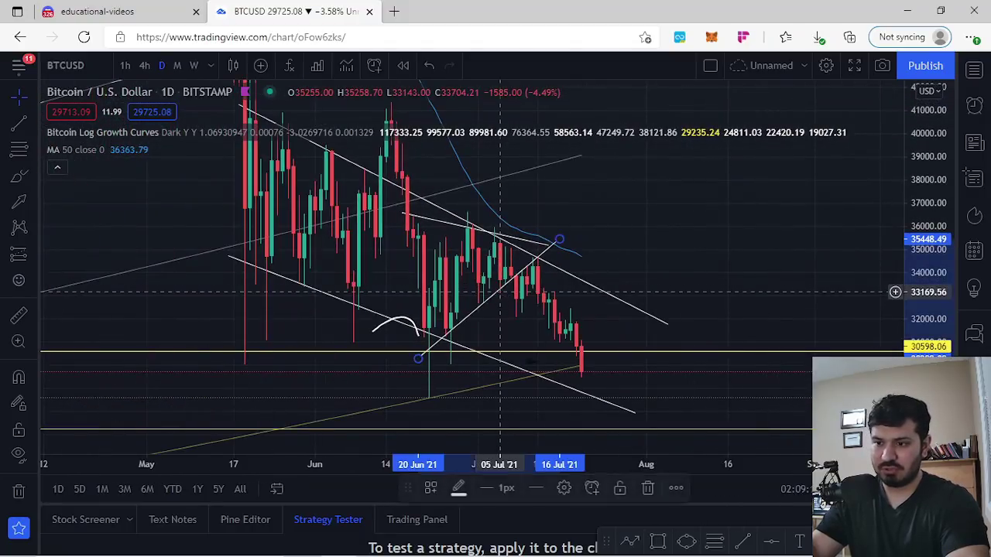
click(646, 488)
click(455, 226)
click(650, 490)
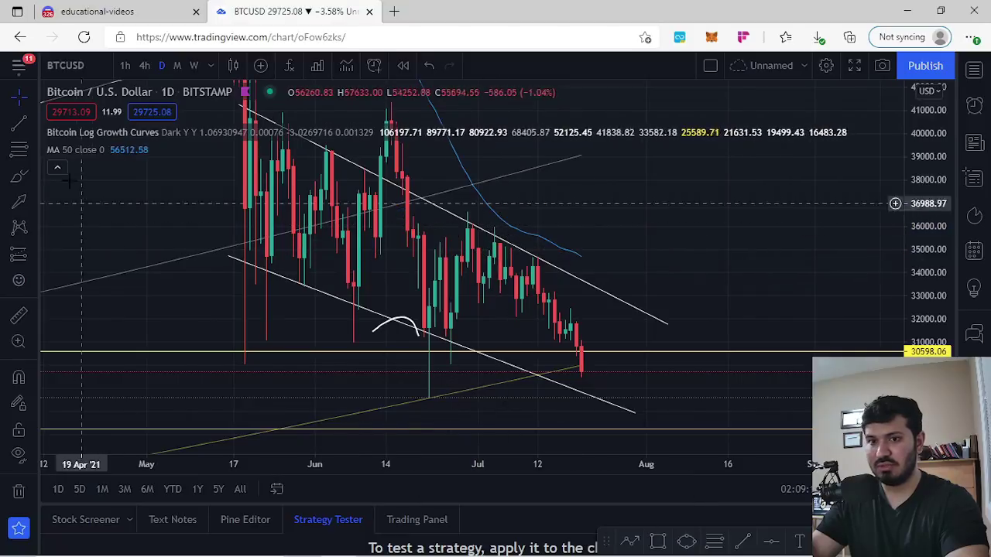
Draw a steep descending trendline from about 41,497 on 11 Jun '21 along the July highs to 02 Aug '21
click(19, 123)
click(450, 213)
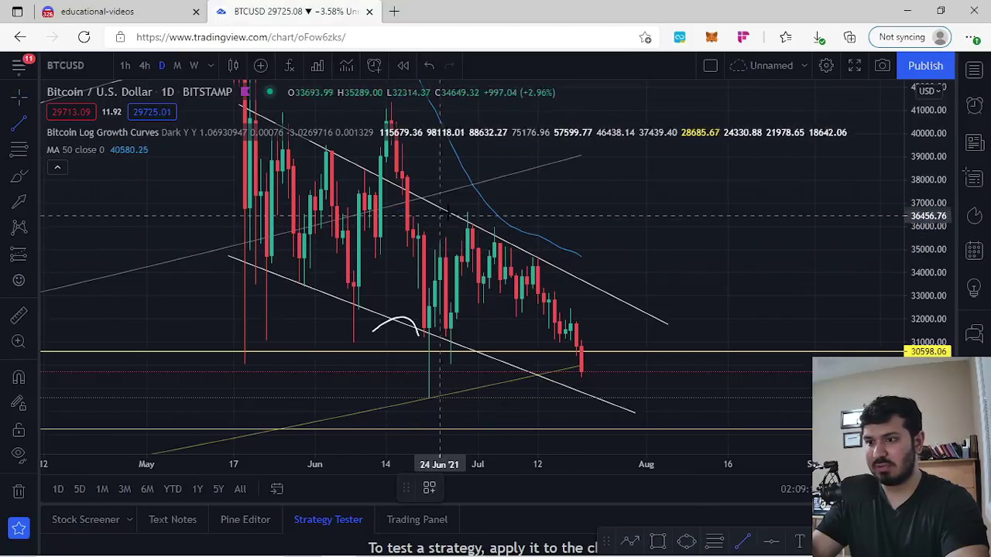
click(658, 373)
mouse_move(454, 216)
mouse_down()
mouse_move(468, 201)
mouse_move(474, 212)
mouse_up()
drag(659, 375, 657, 379)
drag(516, 216, 560, 281)
drag(505, 261, 414, 165)
drag(748, 421, 724, 357)
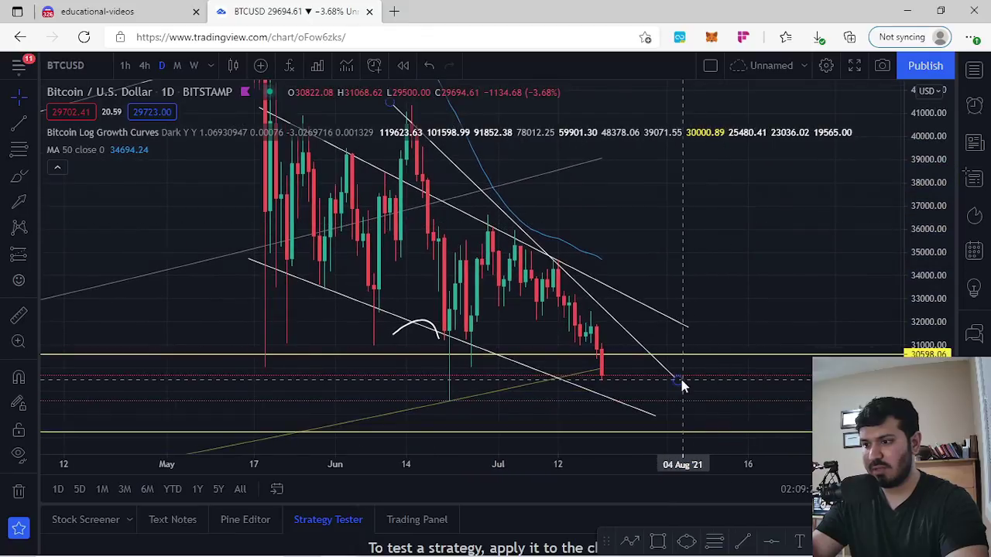
mouse_move(682, 384)
mouse_down()
mouse_move(663, 394)
mouse_move(672, 388)
mouse_up()
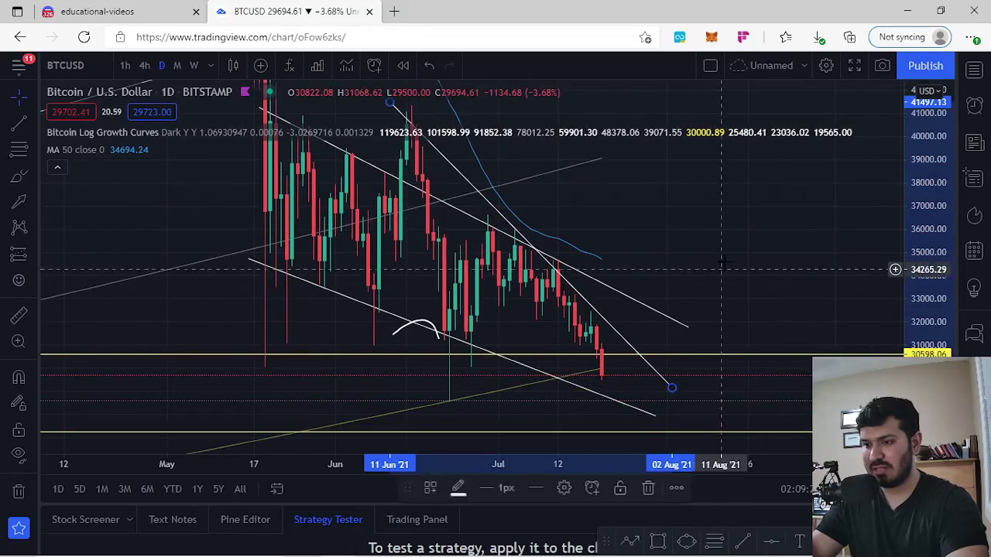
Draw a trendline under the July lows from about 33,733 on 27 Jun '21 to about 29,882, and shorten the steep line to meet its end
drag(722, 269, 742, 241)
click(18, 123)
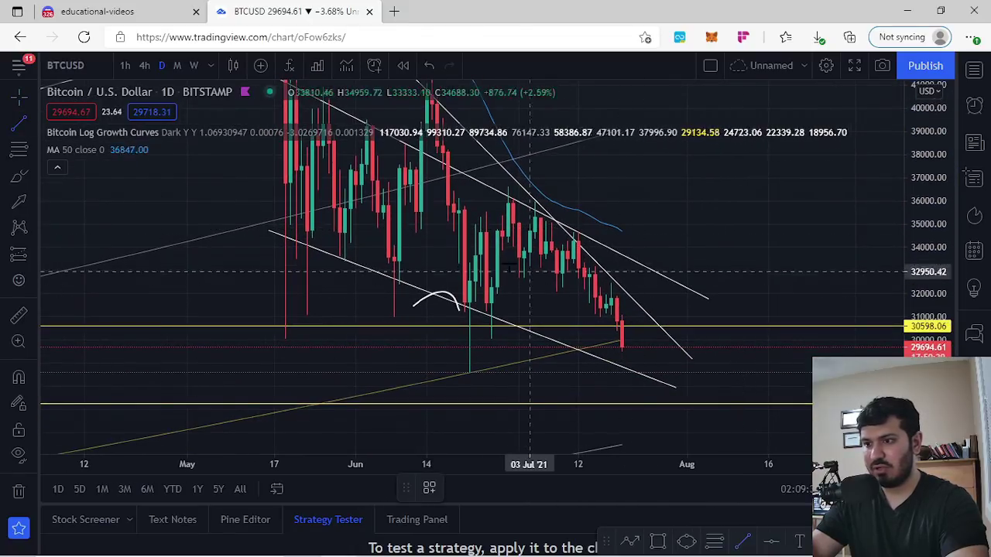
click(497, 254)
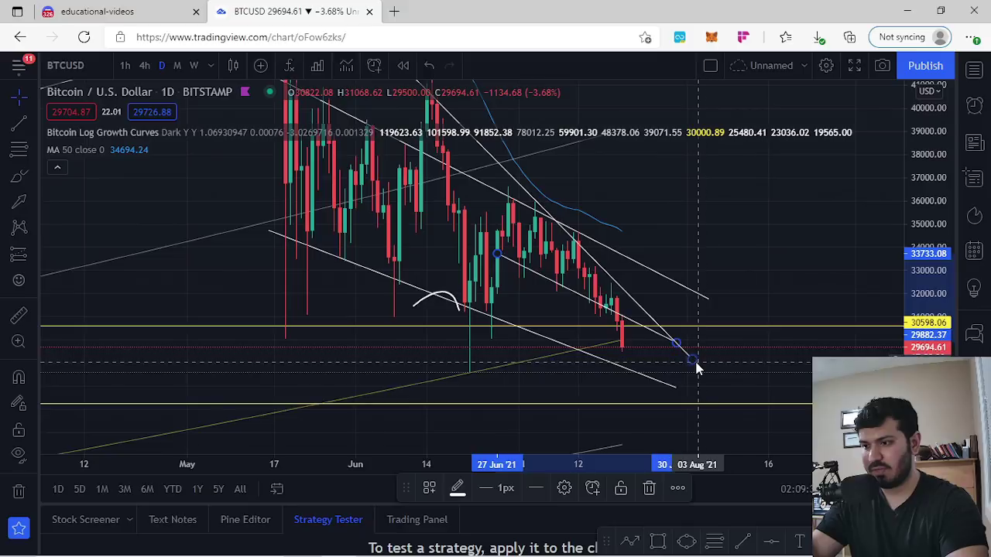
click(676, 341)
click(762, 243)
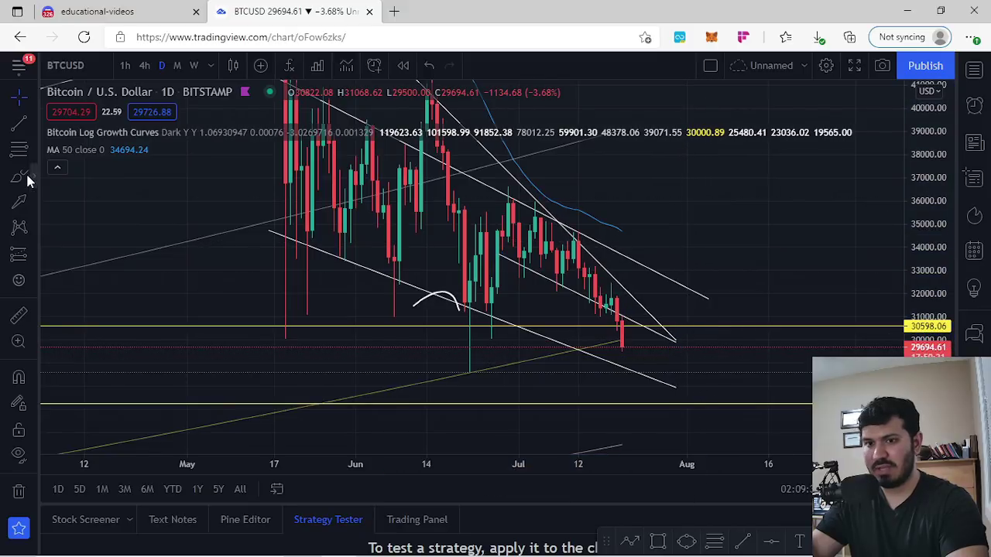
Trace the falling wedge's lower line with the Brush and undo the marking
click(26, 179)
mouse_move(500, 254)
mouse_down()
mouse_move(582, 259)
mouse_move(639, 314)
mouse_move(628, 364)
mouse_move(649, 345)
mouse_up()
click(423, 73)
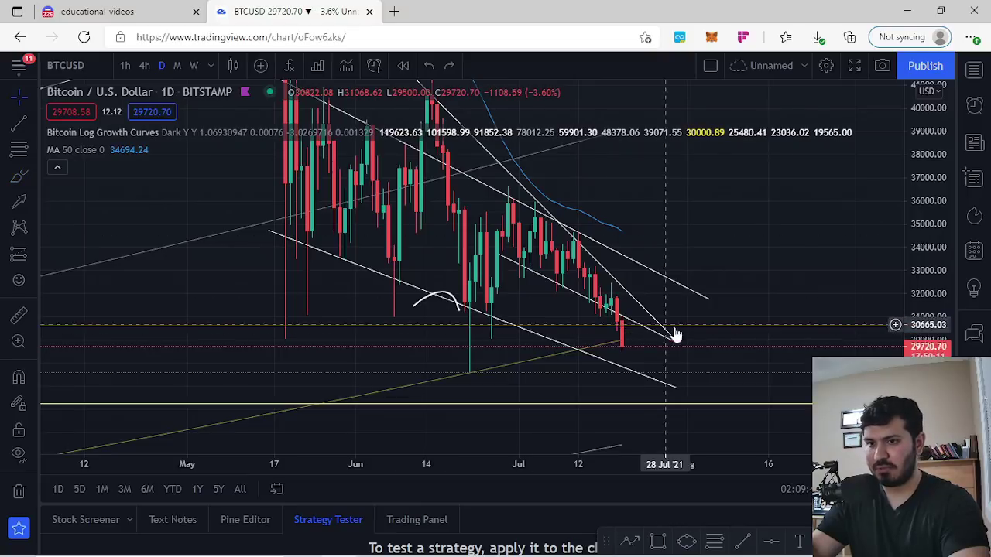
Switch the chart to the 4-hour interval and examine the latest candles against the wedge, channel and horizontal support
scroll(596, 415, up, 3)
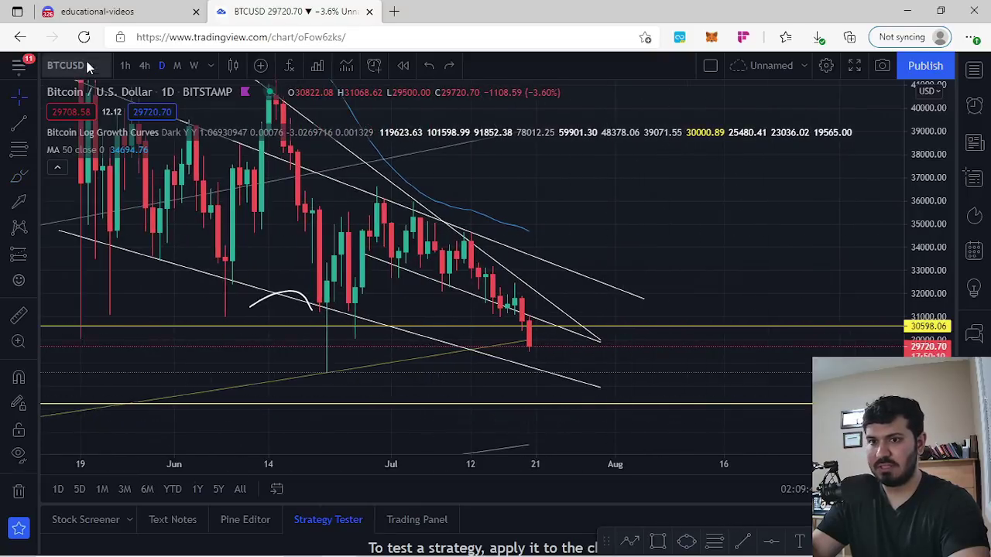
click(144, 66)
scroll(664, 314, down, 2)
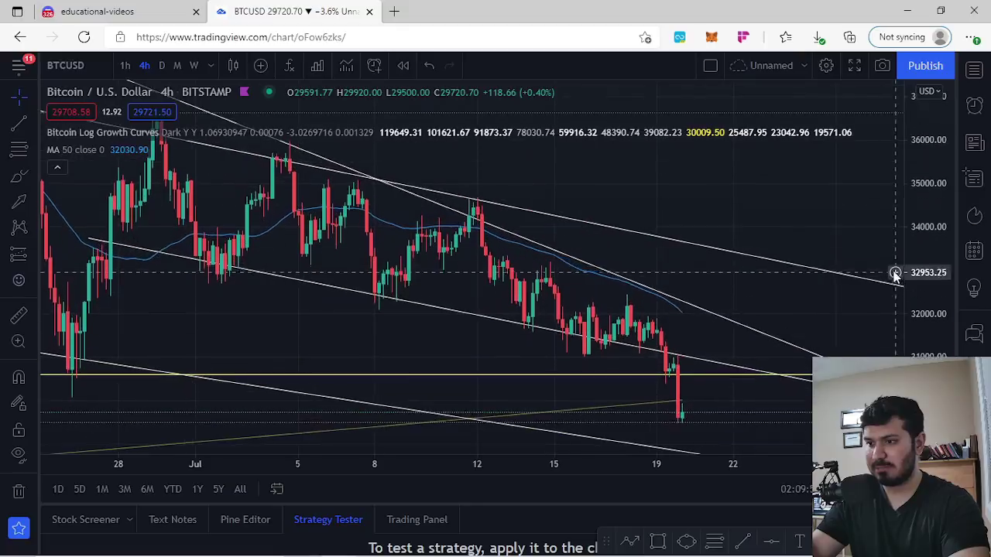
drag(762, 393, 739, 302)
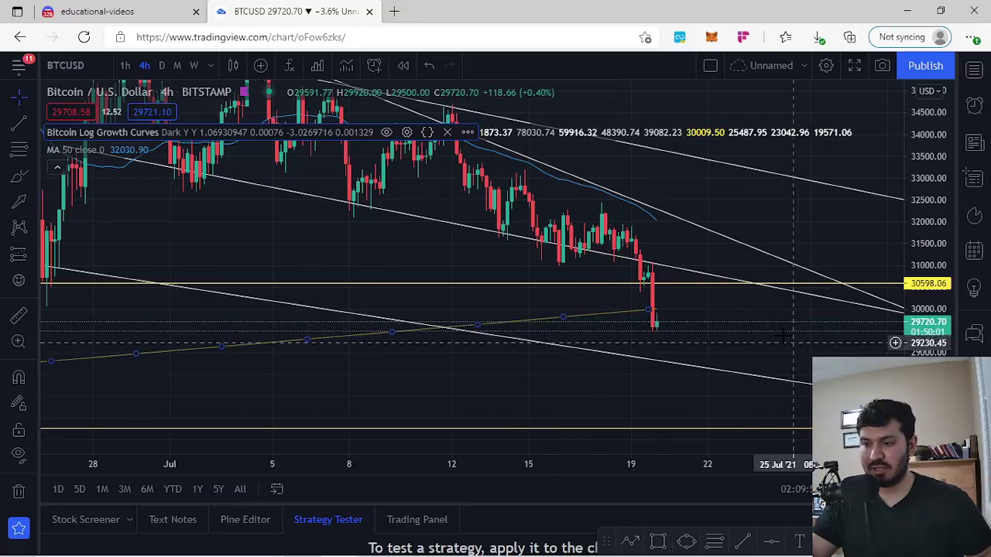
drag(755, 322, 693, 346)
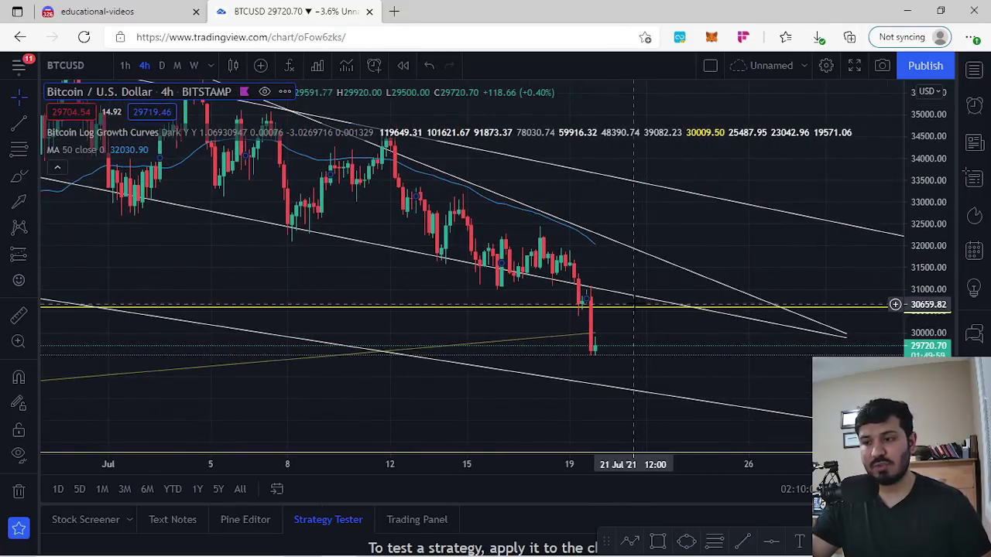
Check the monthly candles around the two yellow horizontal levels and return to the 4-hour interval
click(177, 65)
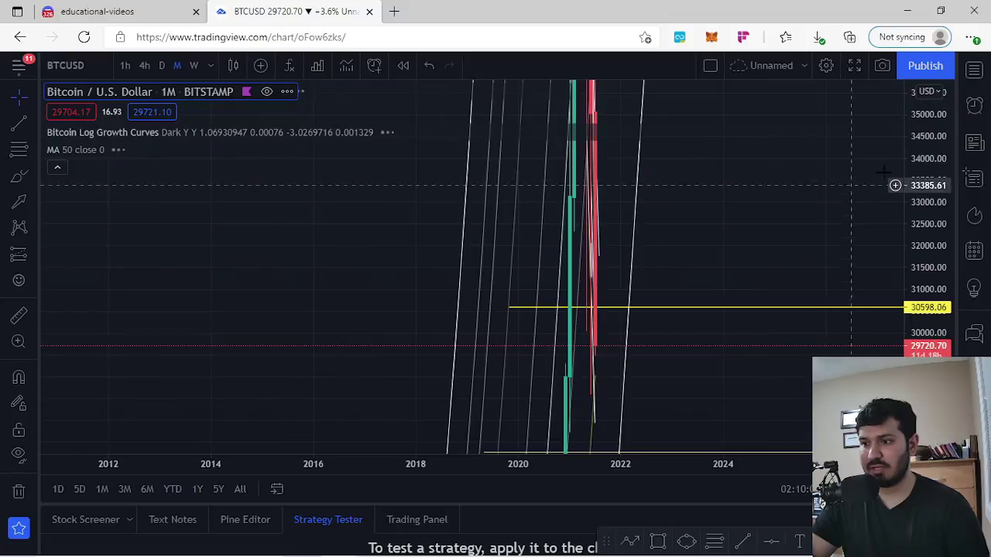
drag(932, 161, 874, 321)
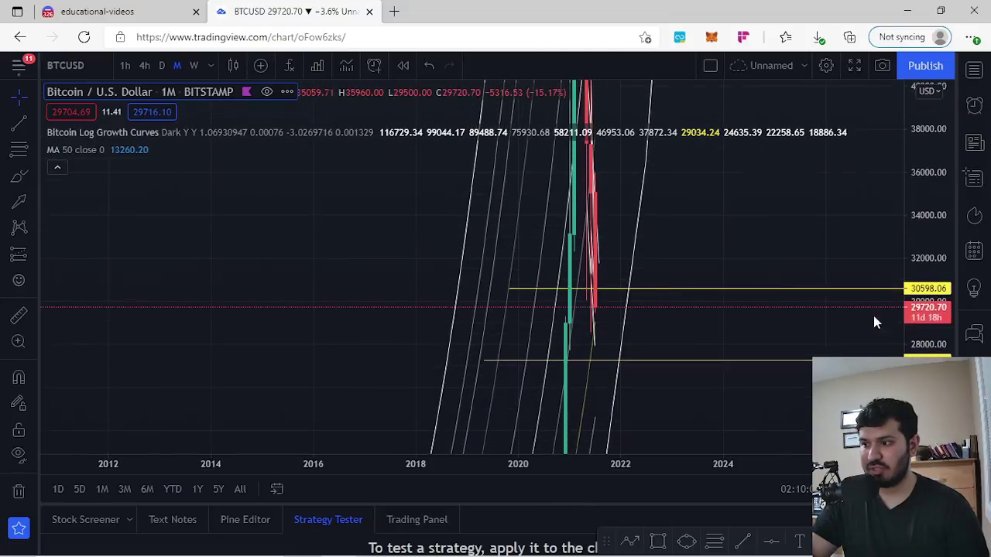
click(144, 66)
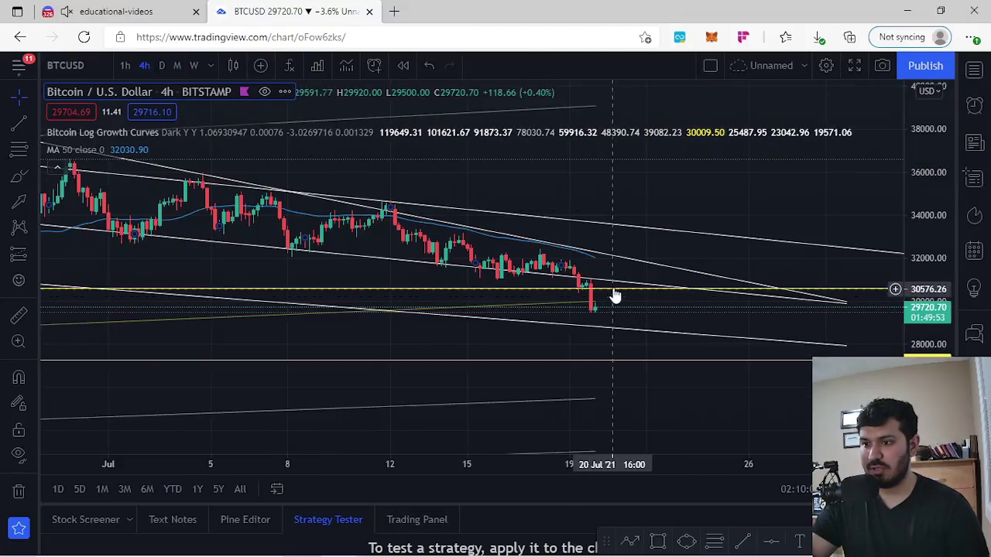
Circle the two late-June dips and the 19 July drop at the 30598.06 level with the Brush
scroll(842, 291, up, 5)
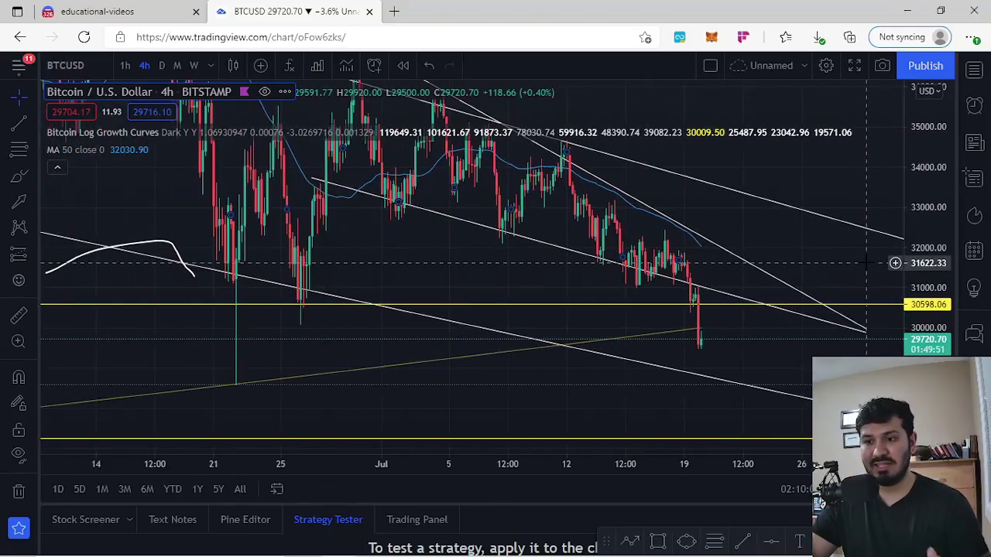
drag(821, 244, 823, 264)
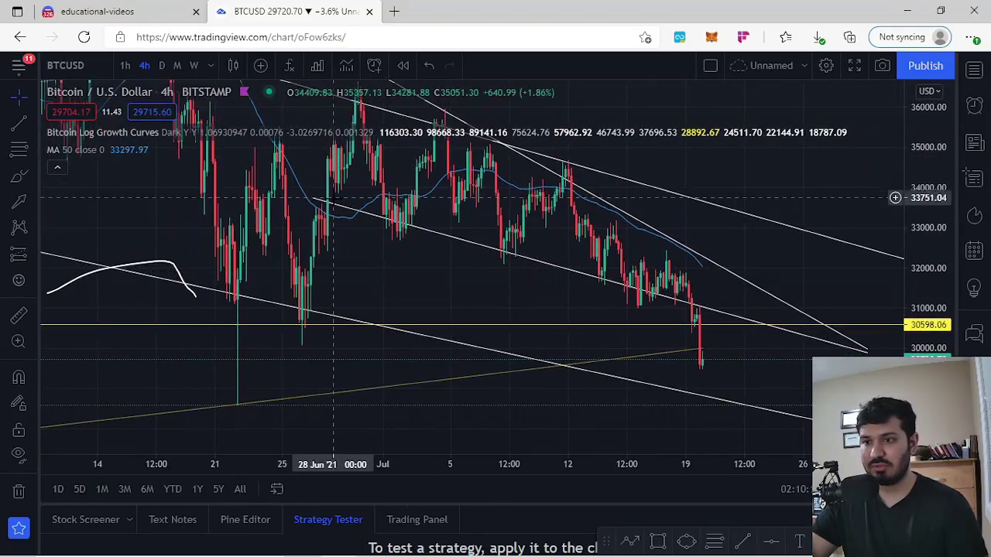
drag(573, 195, 600, 243)
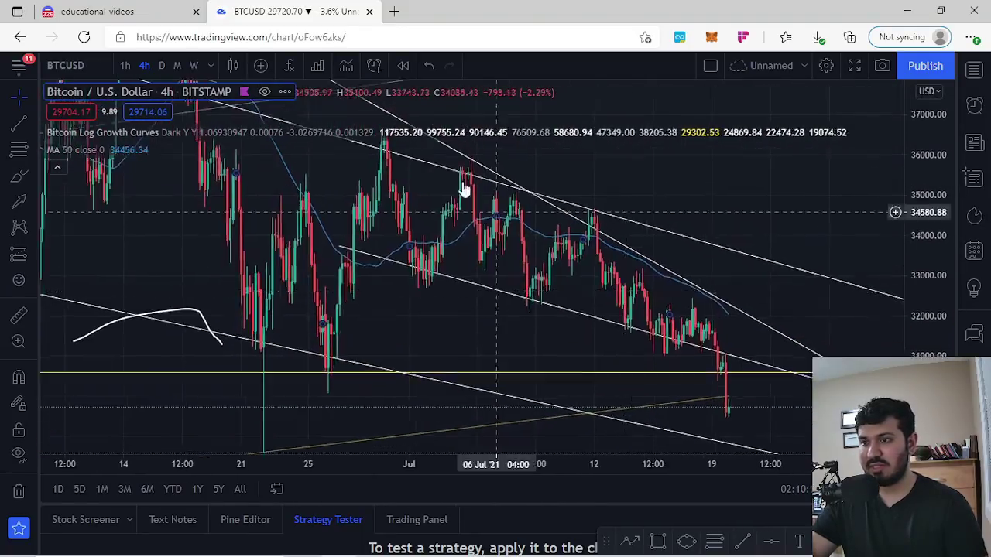
drag(500, 315, 566, 275)
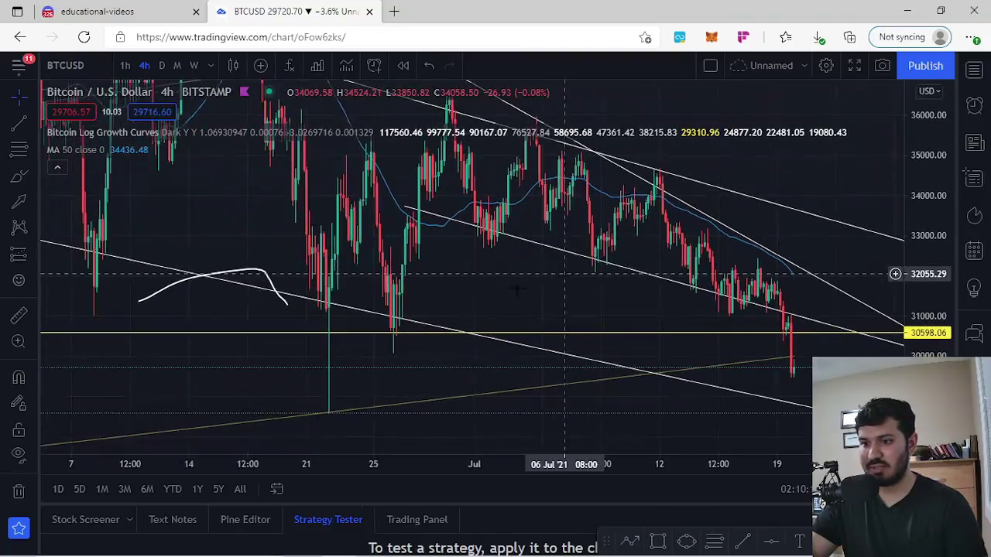
click(19, 177)
mouse_move(399, 313)
mouse_down()
mouse_move(377, 331)
mouse_move(410, 326)
mouse_move(381, 316)
mouse_move(350, 332)
mouse_move(329, 322)
mouse_up()
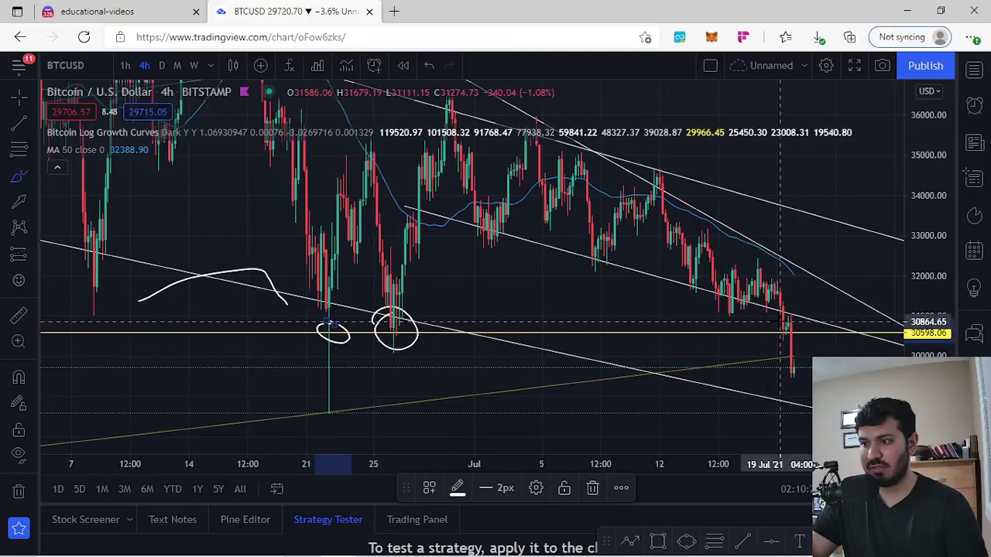
mouse_move(788, 320)
mouse_down()
mouse_move(763, 333)
mouse_move(810, 335)
mouse_up()
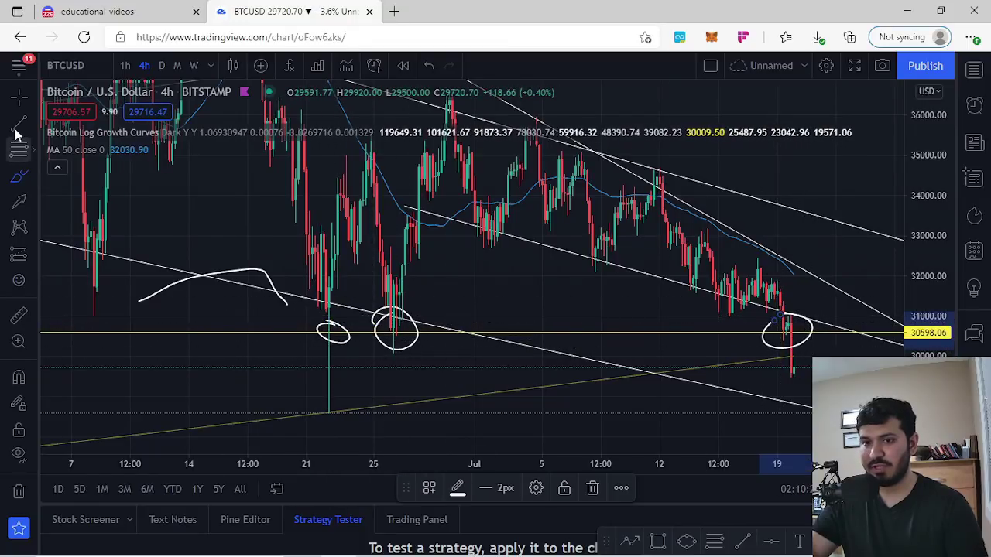
Undo the three brushed circles around the 30598.06 level and return to the crosshair cursor
click(428, 67)
click(429, 67)
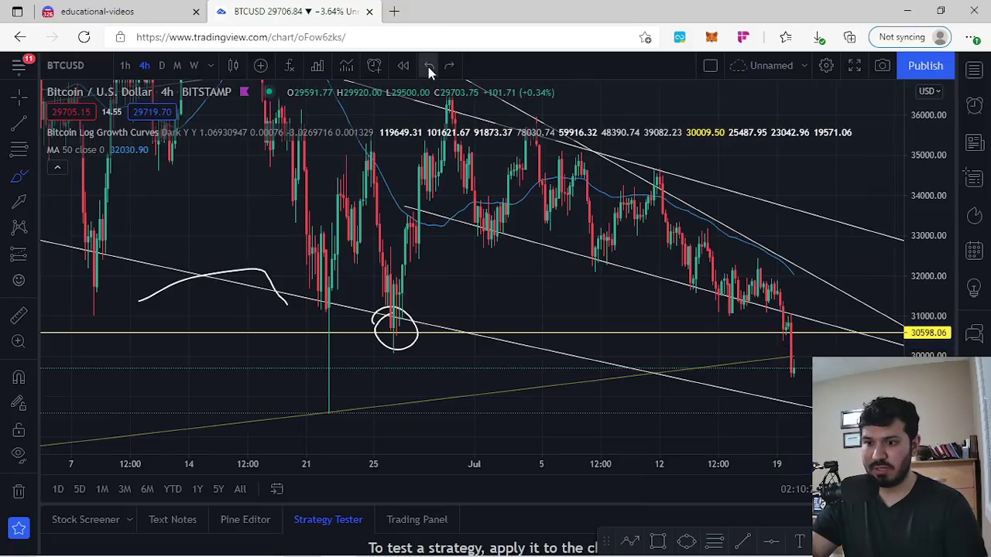
click(428, 67)
click(17, 96)
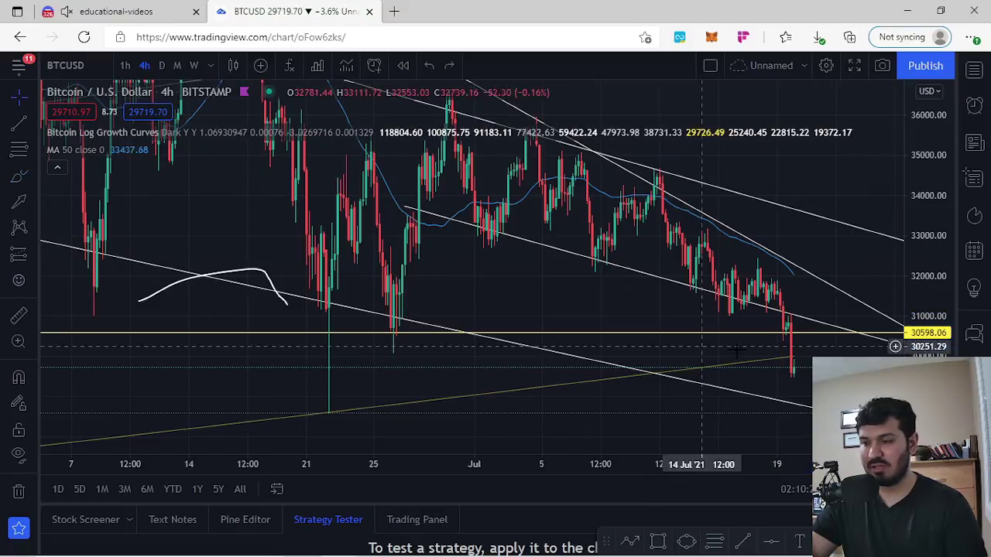
Sketch brushed arrows from the latest 4-hour candle, one down to the channel's lower line and one up to the 30598.06 level and back
scroll(694, 307, up, 4)
drag(599, 296, 510, 275)
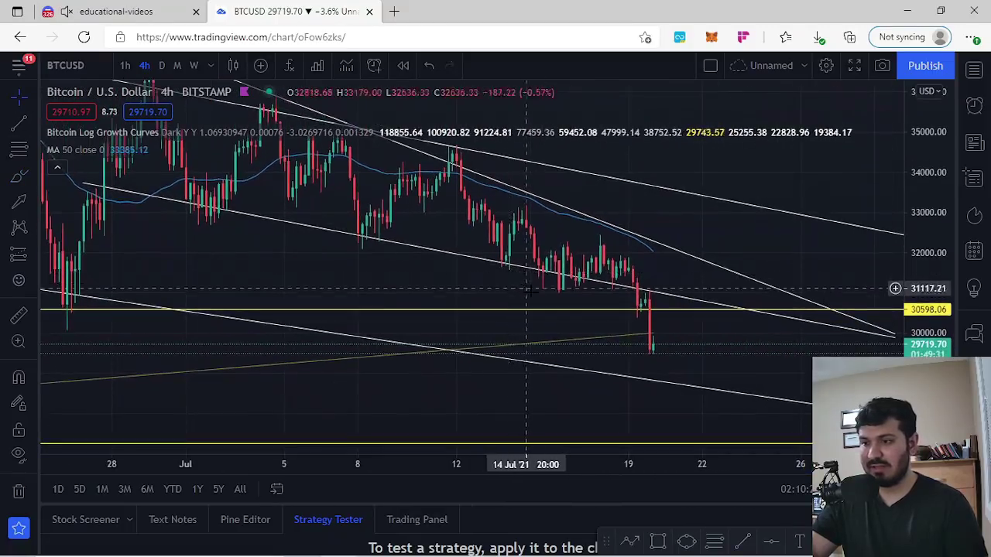
drag(721, 347, 635, 320)
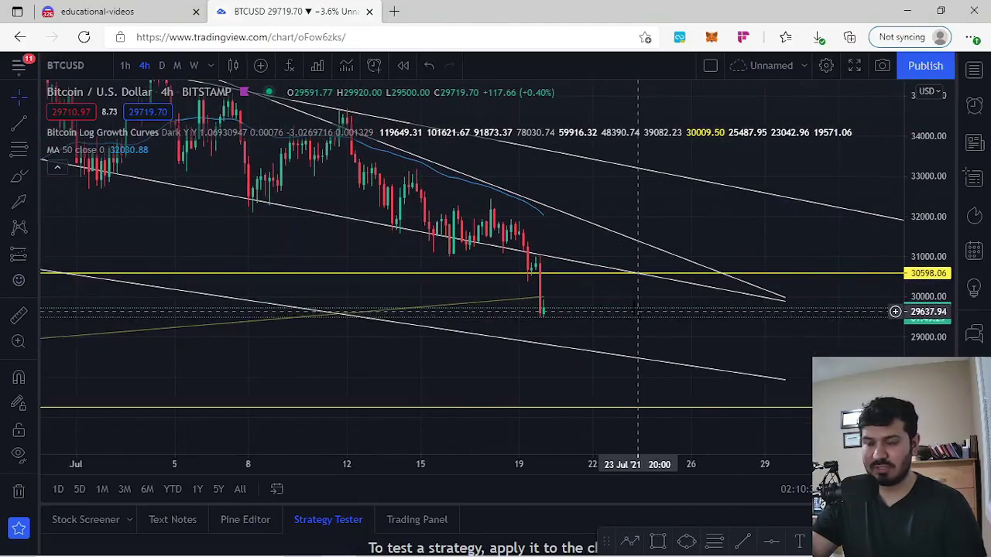
click(20, 186)
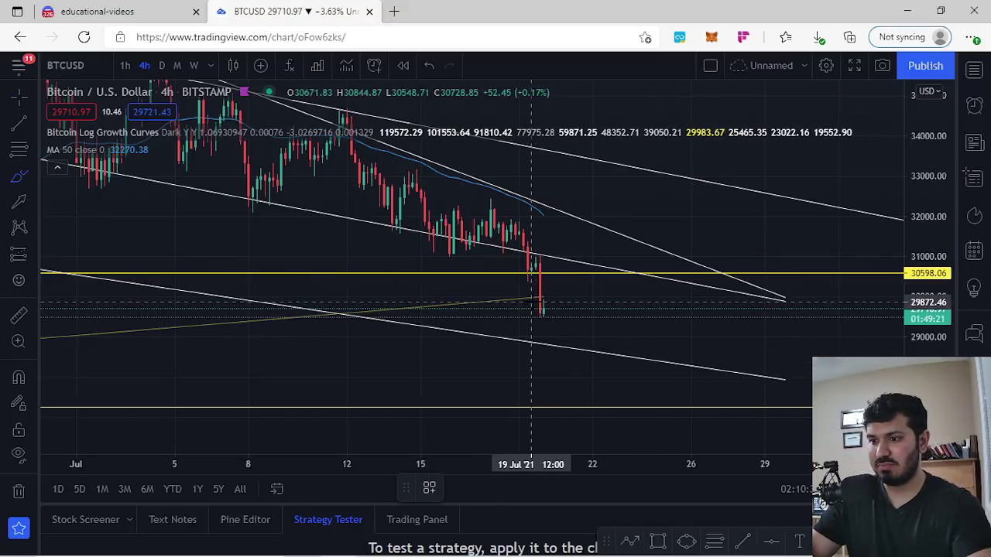
mouse_move(531, 303)
mouse_down()
mouse_move(539, 350)
mouse_move(563, 337)
mouse_up()
mouse_move(538, 304)
mouse_down()
mouse_move(580, 272)
mouse_move(617, 309)
mouse_move(601, 303)
mouse_up()
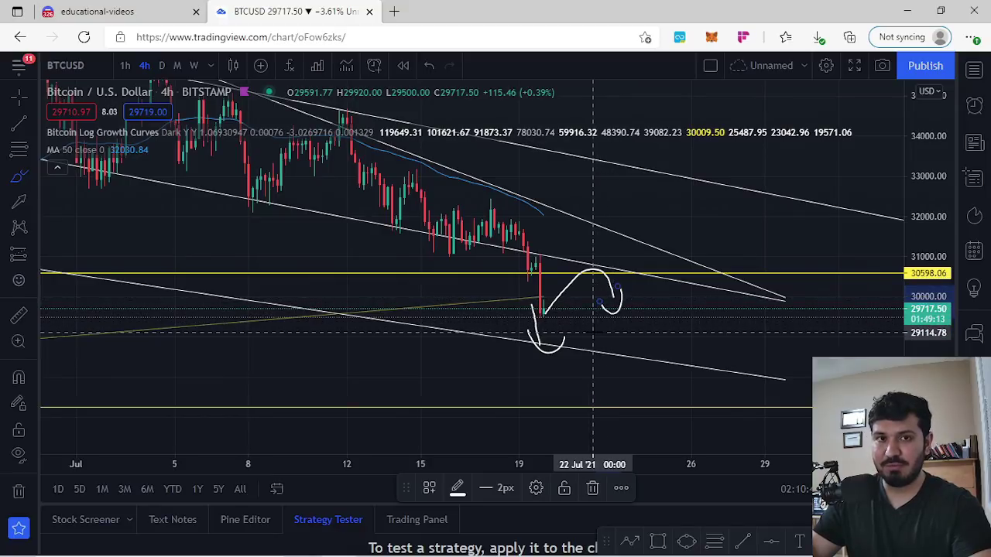
Circle the late-June dip and the 19 July candles at the 30598.06 level with the Brush and trace the wedge's lower line
scroll(588, 333, down, 2)
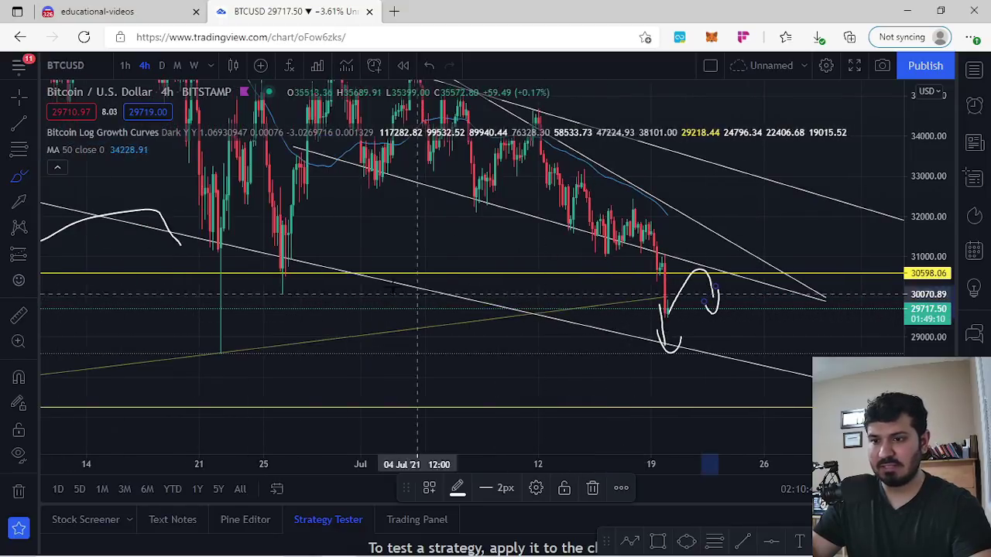
drag(299, 277, 269, 261)
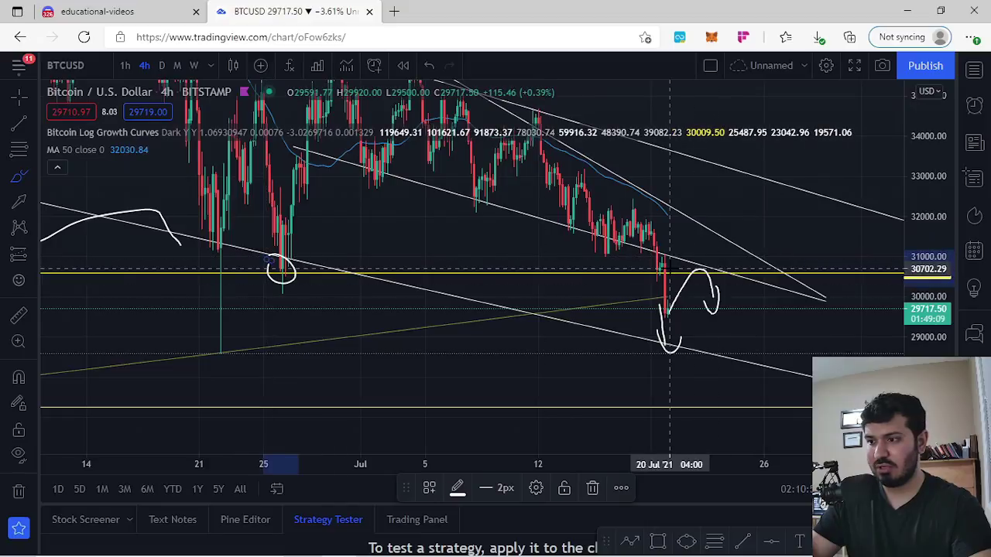
mouse_move(672, 254)
mouse_down()
mouse_move(650, 267)
mouse_move(668, 275)
mouse_move(680, 250)
mouse_up()
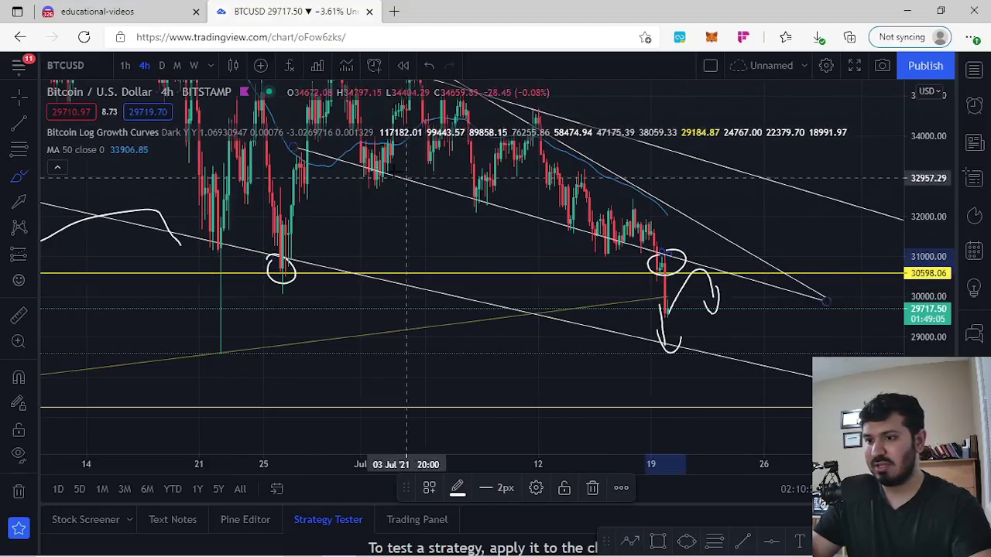
mouse_move(306, 151)
mouse_down()
mouse_move(457, 215)
mouse_move(734, 274)
mouse_move(819, 307)
mouse_up()
Undo the brushed circles and arrows around the latest 4-hour candles
click(428, 67)
click(429, 66)
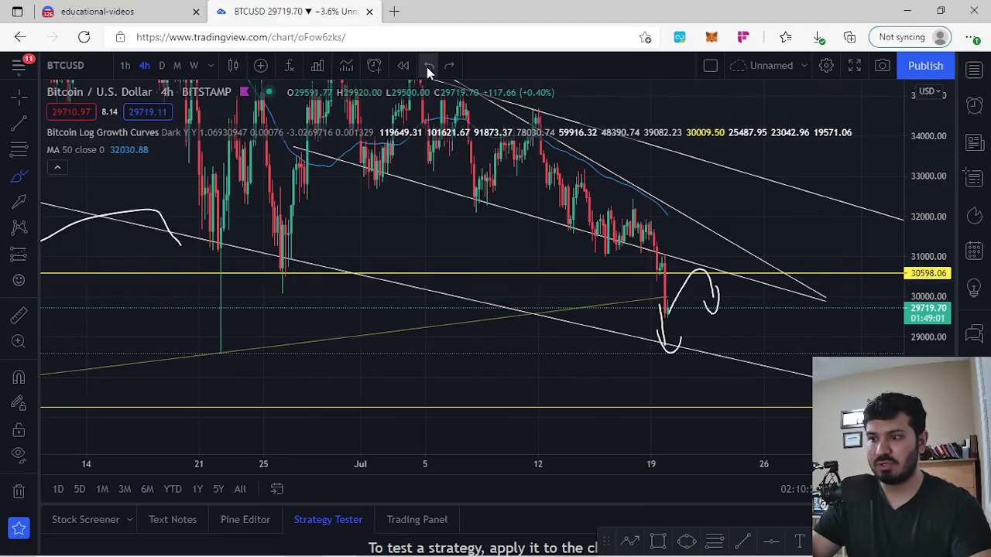
click(427, 67)
click(427, 67)
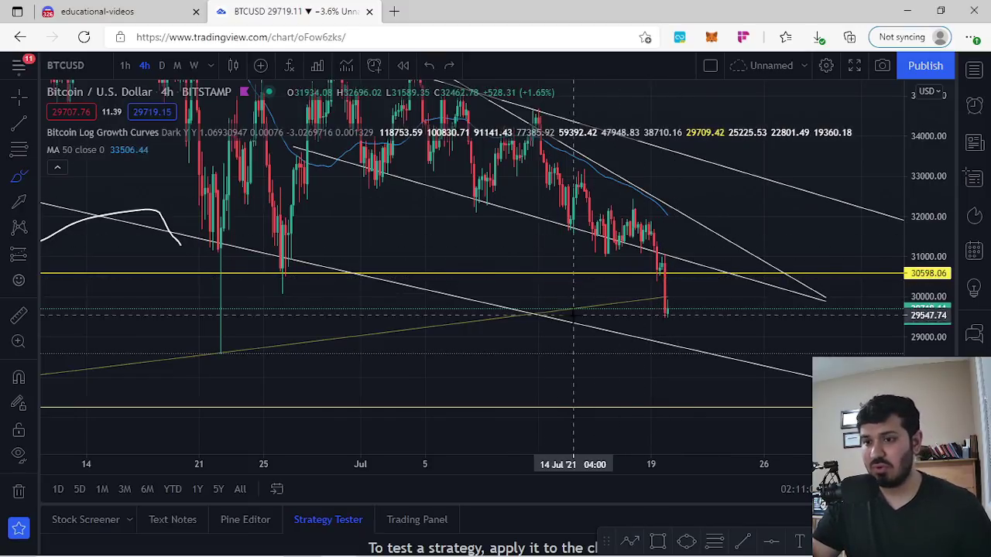
Brush a short downward stroke and a circle where the latest price approaches the channel's lower line
mouse_move(655, 297)
mouse_down()
mouse_move(660, 344)
mouse_move(638, 340)
mouse_move(689, 348)
mouse_move(660, 321)
mouse_up()
scroll(929, 164, down, 4)
drag(929, 164, 913, 332)
Switch to the daily interval and draw a rising trend line from about 31,534 on 23 May to about 37,312 on 15 July 2021
click(161, 65)
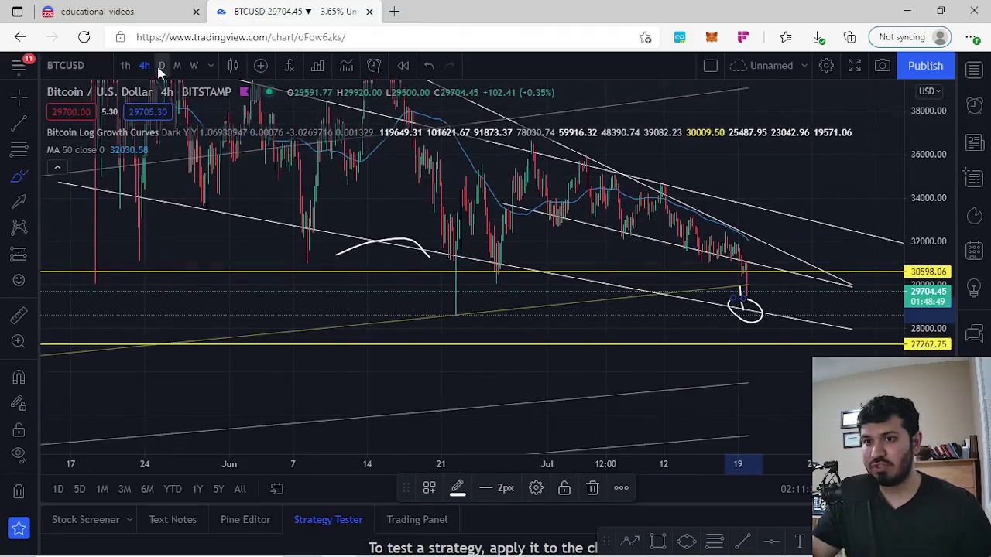
click(13, 124)
click(646, 263)
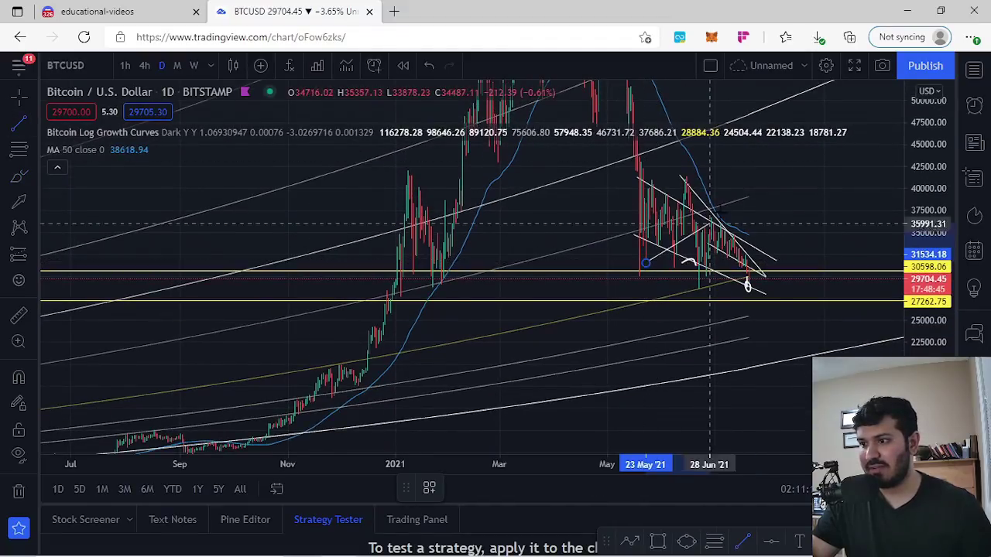
click(738, 212)
Reposition the rising trend line to run from about 28,233 on 17 June to about 35,166 on 11 July 2021
scroll(779, 254, up, 3)
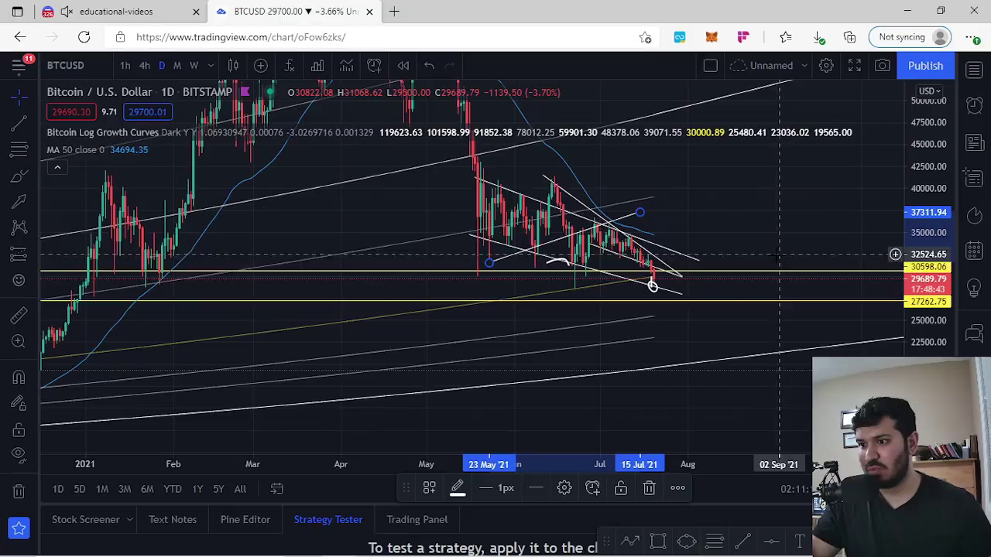
drag(489, 264, 562, 293)
drag(639, 215, 627, 230)
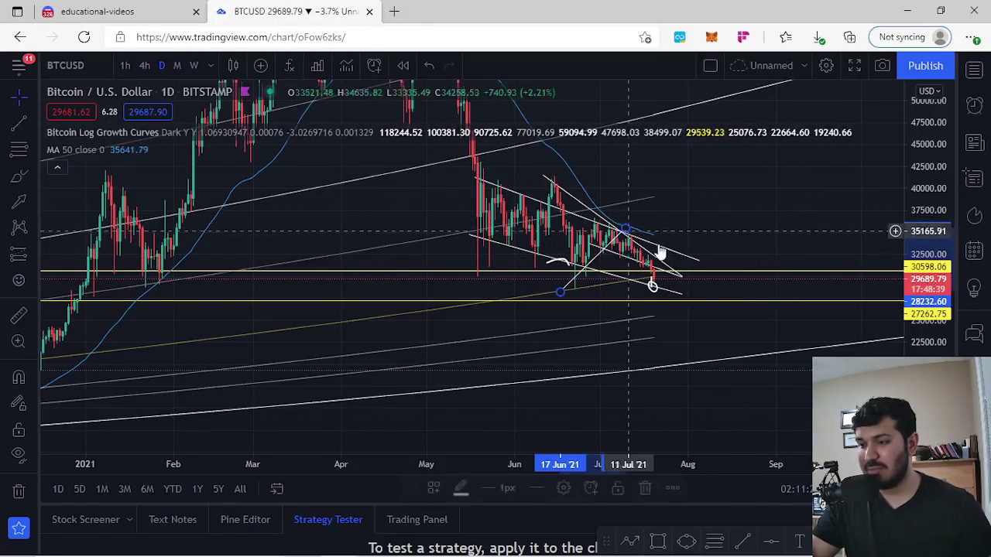
Delete the brushed circle and the short vertical stroke at the latest daily candle
drag(731, 270, 694, 240)
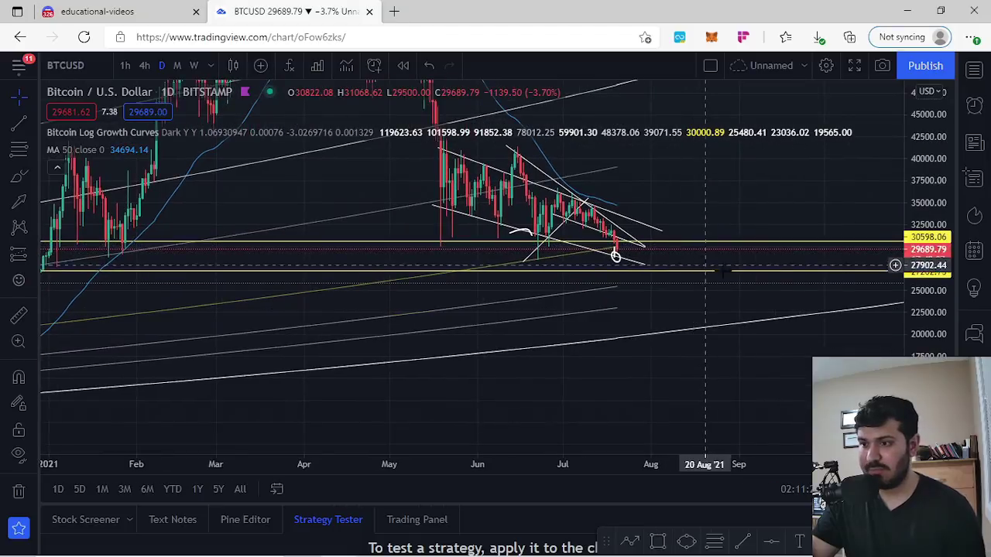
drag(914, 348, 869, 190)
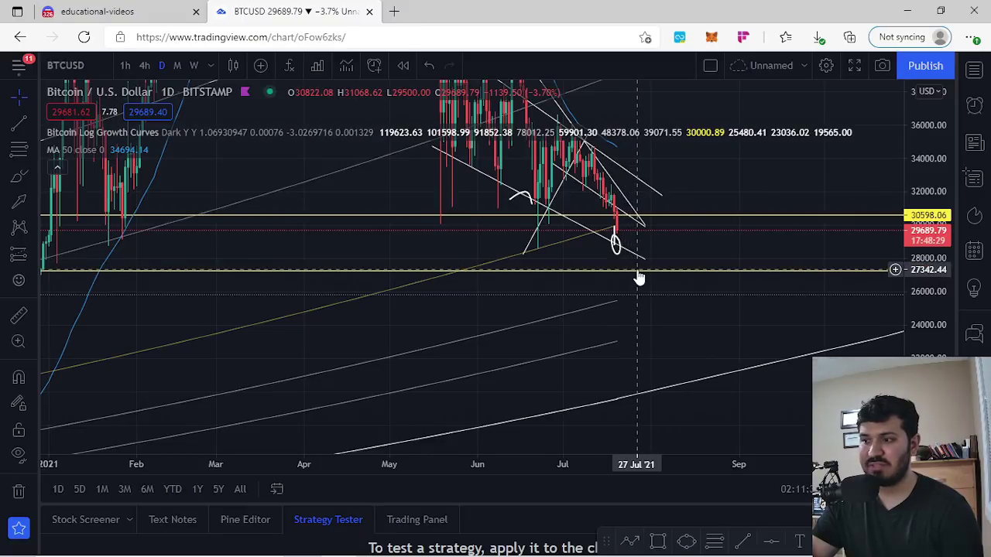
scroll(685, 250, up, 3)
drag(671, 260, 754, 279)
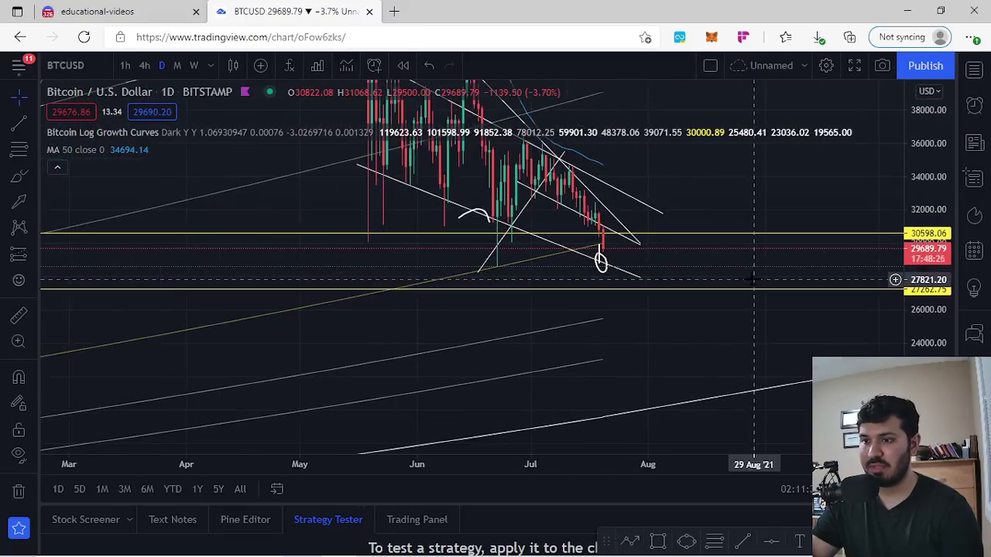
scroll(765, 272, up, 2)
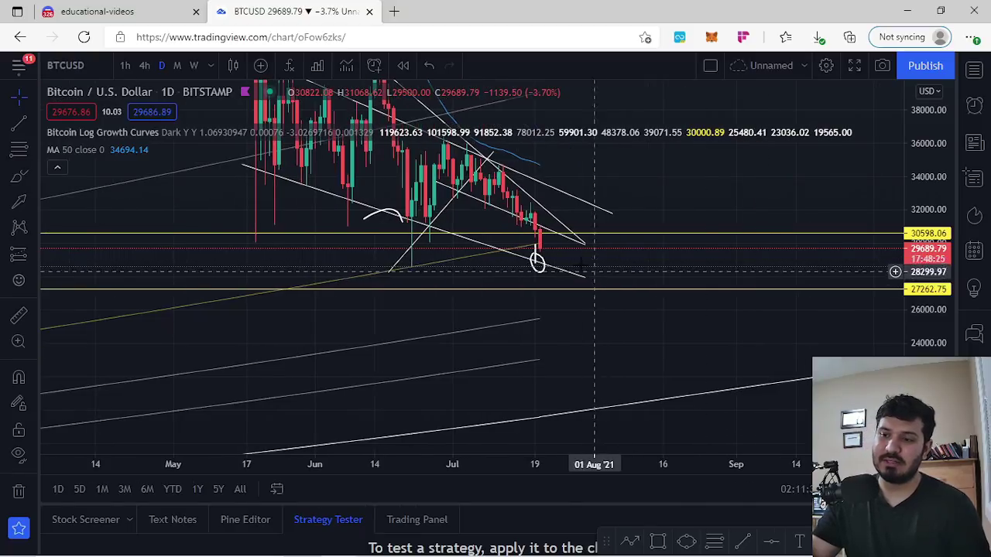
click(539, 263)
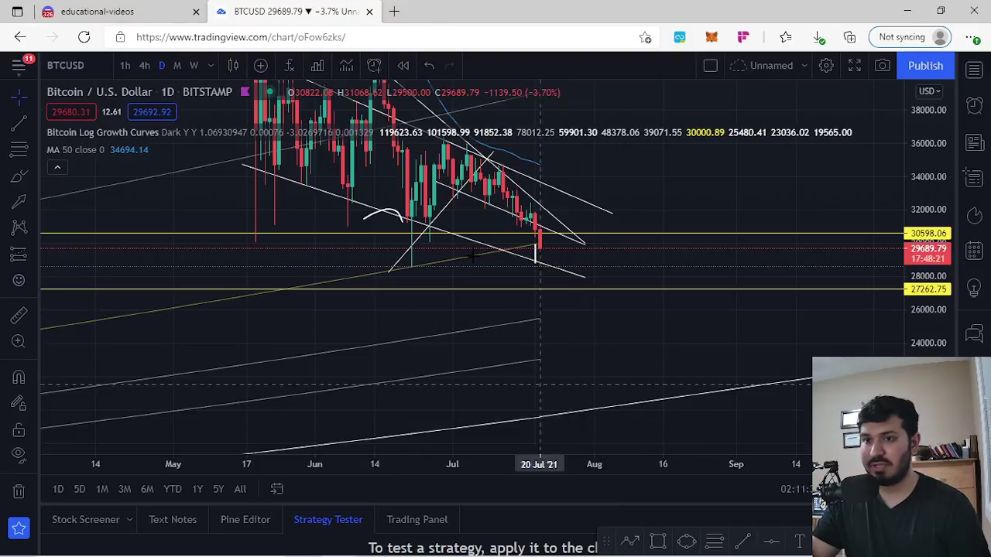
click(136, 9)
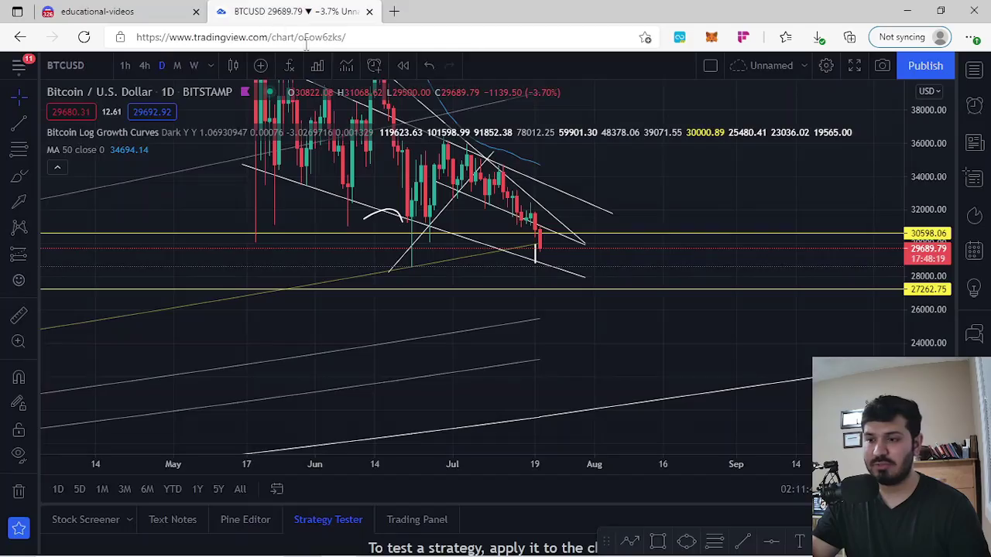
click(294, 11)
click(535, 255)
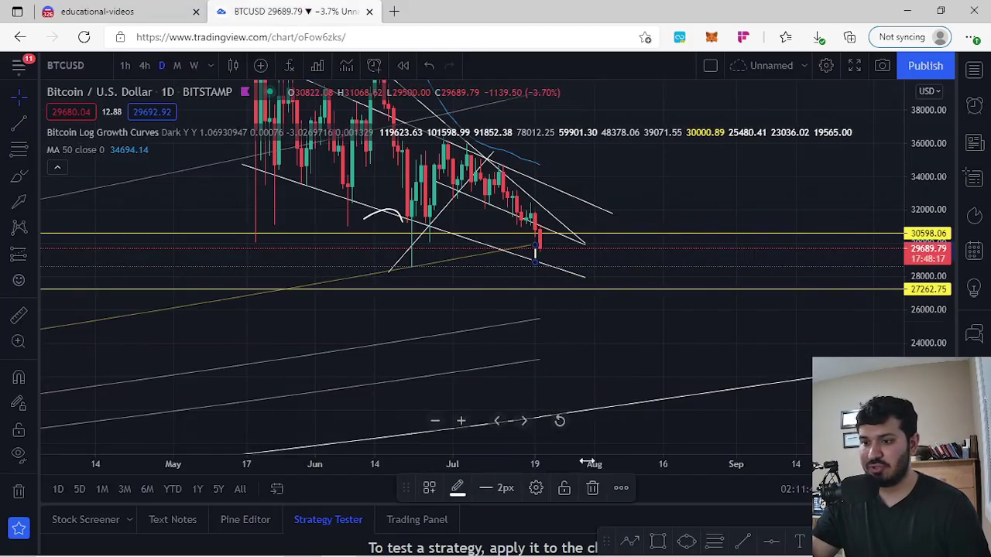
click(592, 490)
Examine the latest daily candles against the channel, the wedge and the 30598.06 and 27262.75 levels
scroll(537, 277, up, 2)
drag(537, 276, 628, 294)
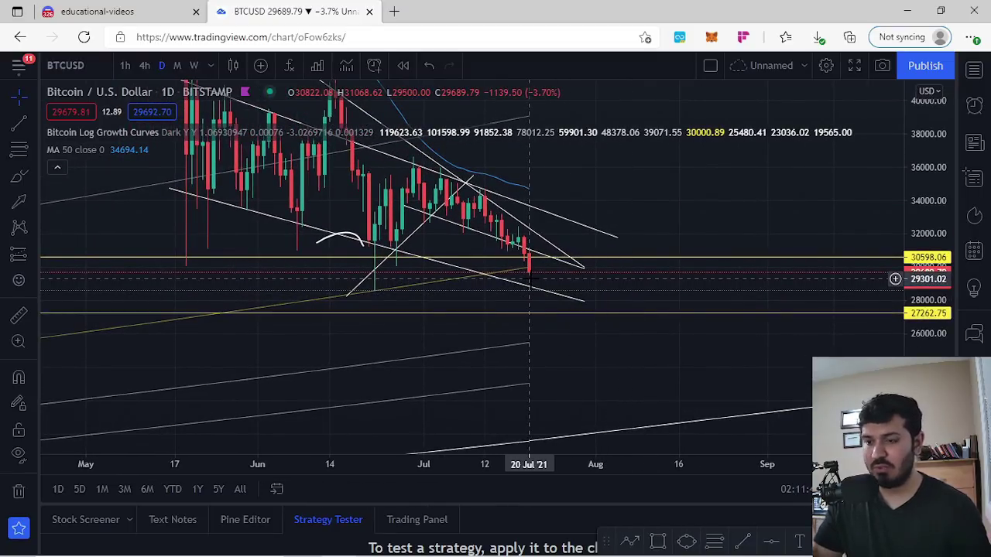
scroll(577, 276, up, 2)
scroll(588, 278, down, 4)
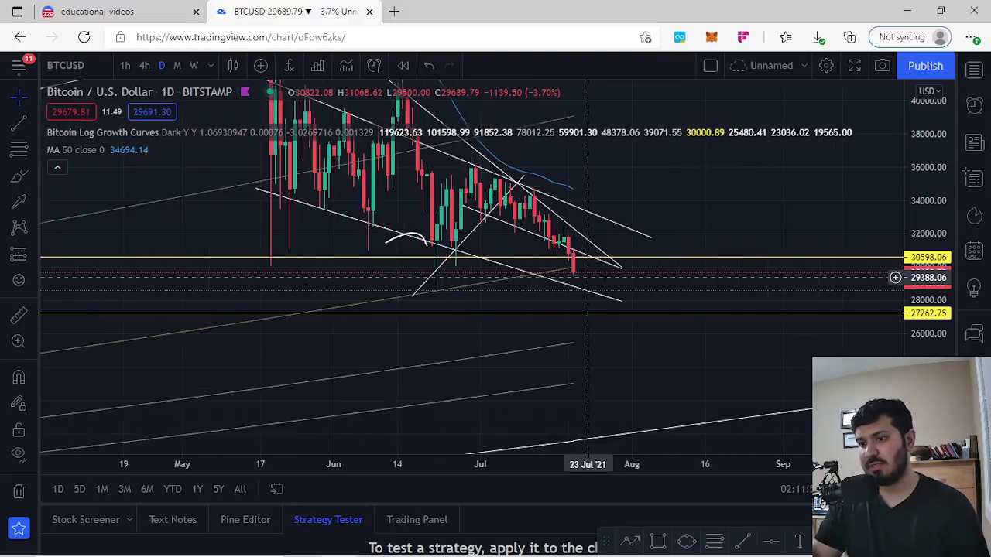
drag(952, 192, 928, 242)
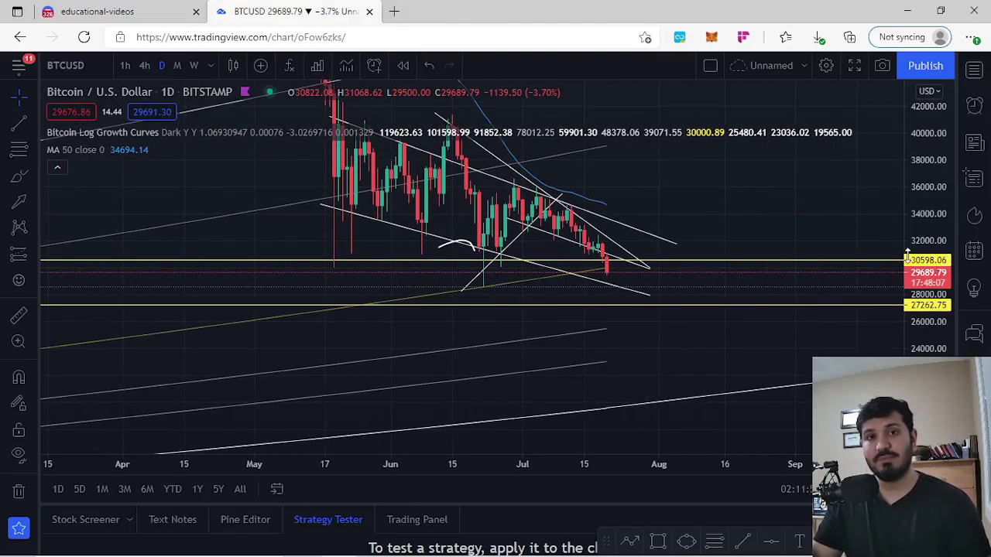